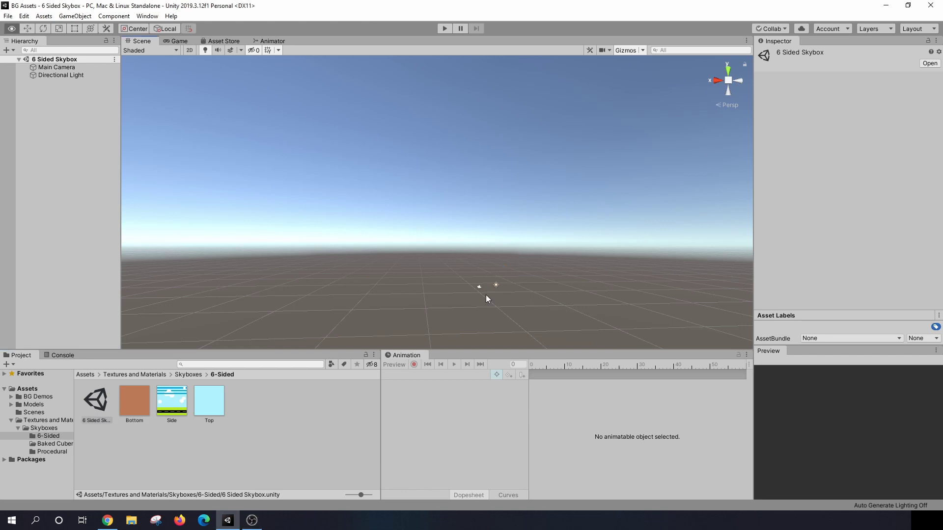
Look over the import settings of the Bottom, Side and Top textures one by one
alt+drag(488, 295, 516, 273)
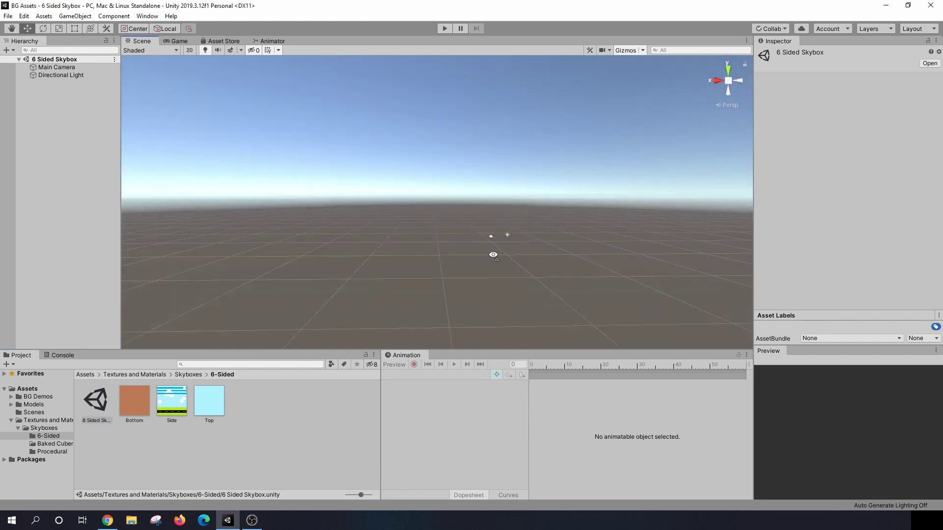
alt+drag(322, 280, 434, 260)
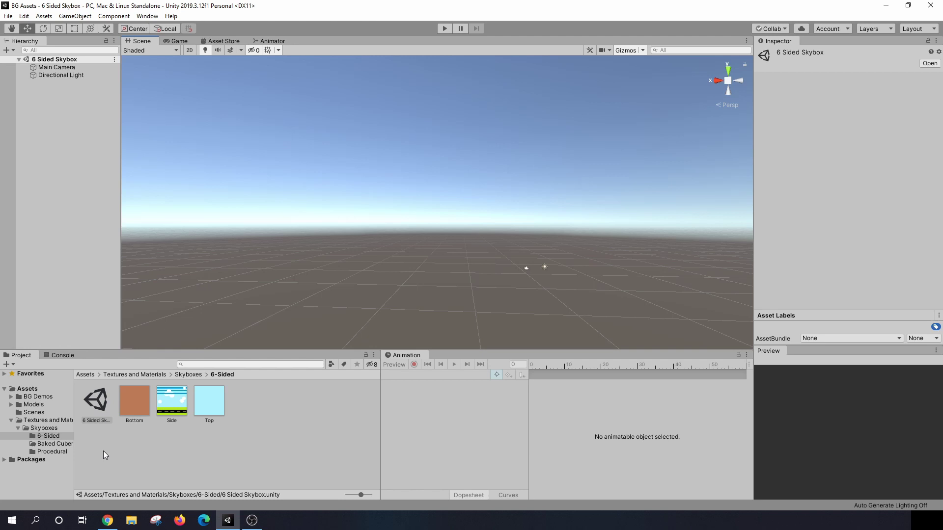
click(142, 401)
click(186, 395)
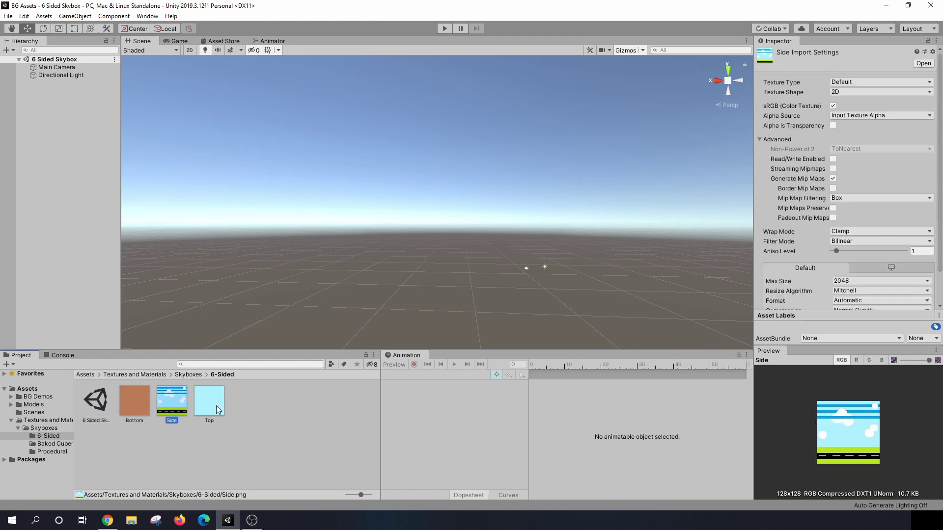
click(215, 402)
click(132, 402)
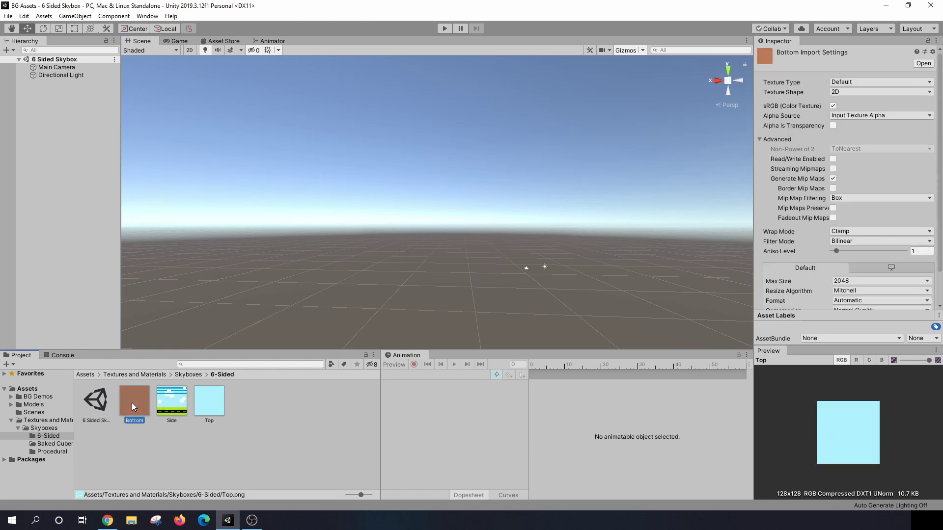
Multi-select Bottom, Side and Top and keep their shared Wrap Mode at Clamp
ctrl+click(186, 402)
ctrl+click(219, 402)
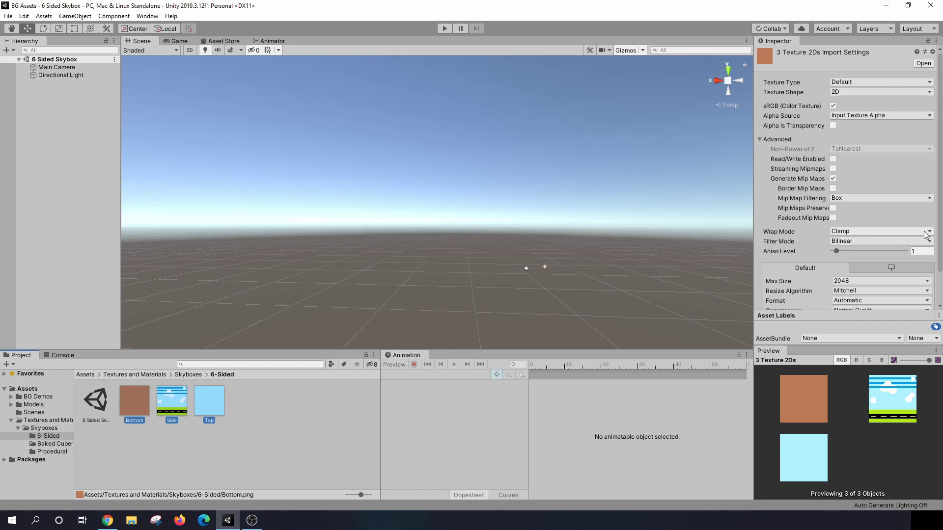
click(890, 232)
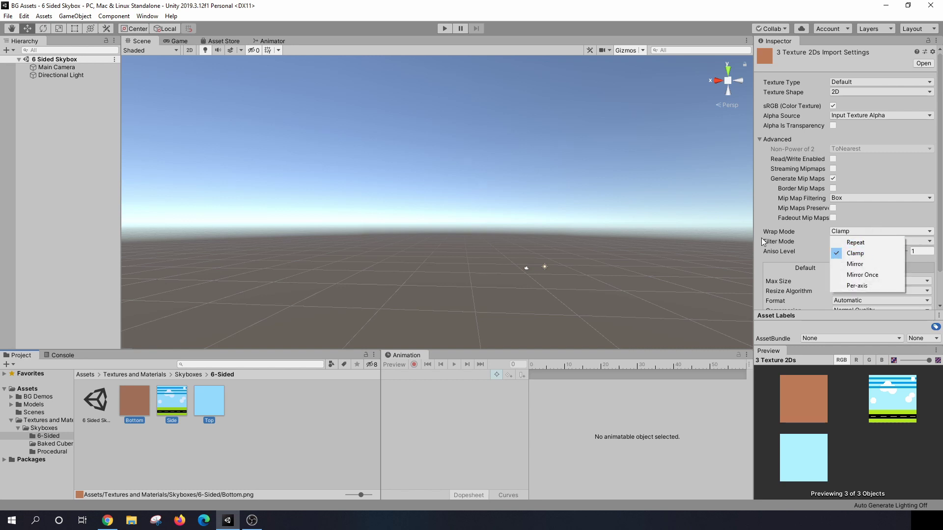
click(799, 245)
right_drag(616, 253, 645, 256)
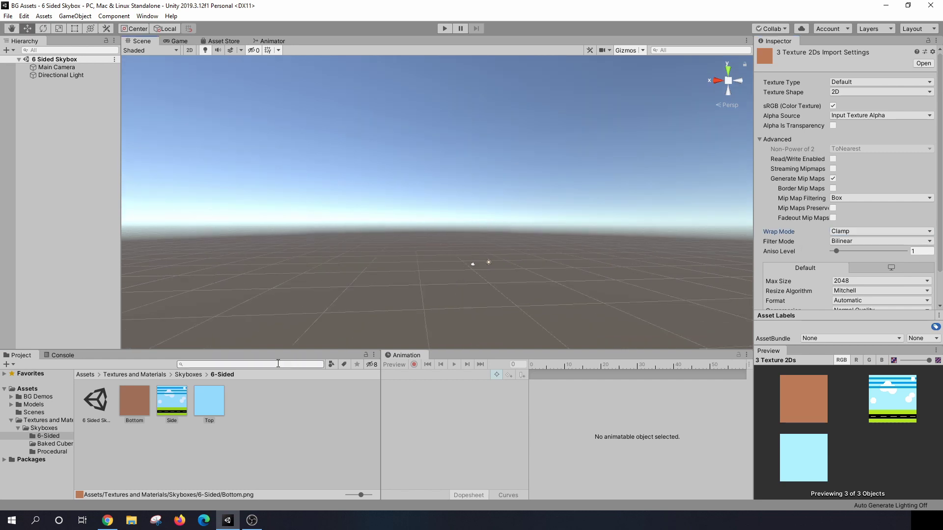
Create a new material named Skybox in the 6-Sided folder
right_click(257, 408)
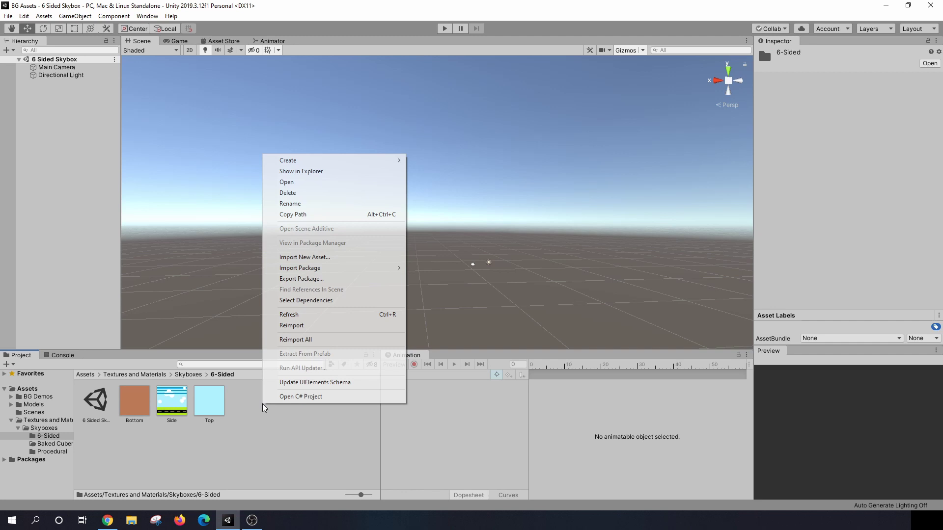
mouse_move(376, 164)
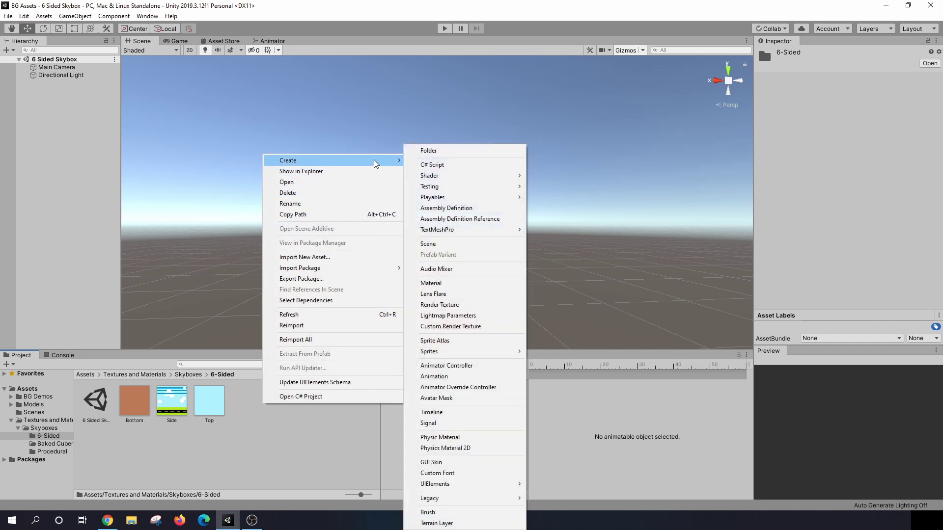
click(454, 284)
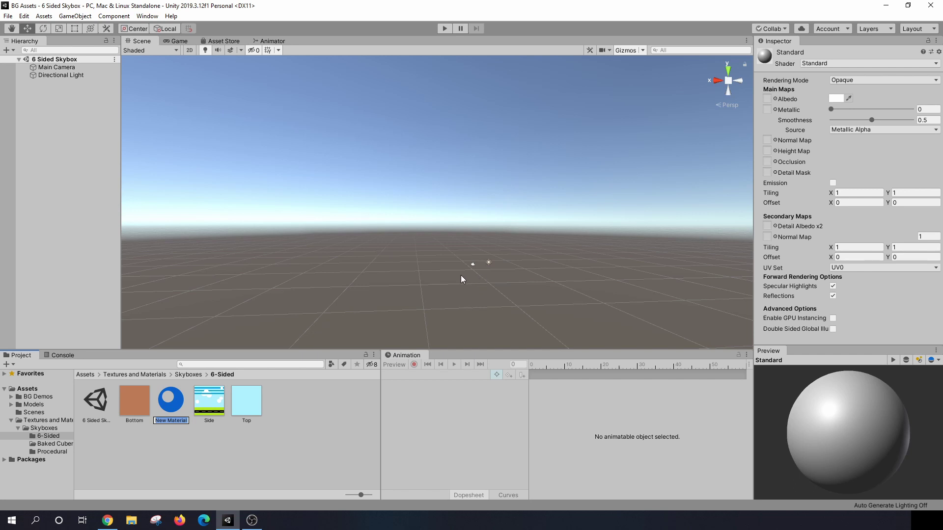
text(Skybox)
key(Return)
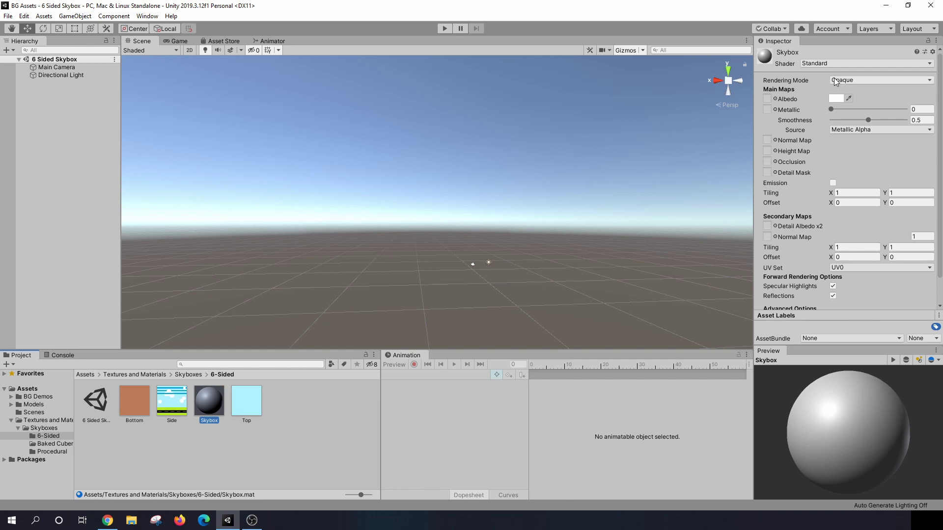
Switch the Skybox material's shader to Skybox/6 Sided
click(852, 64)
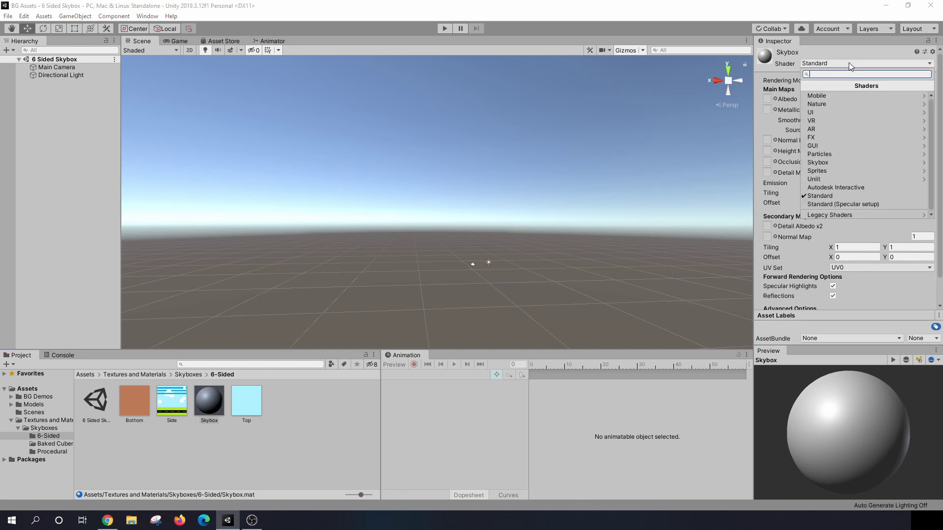
click(832, 163)
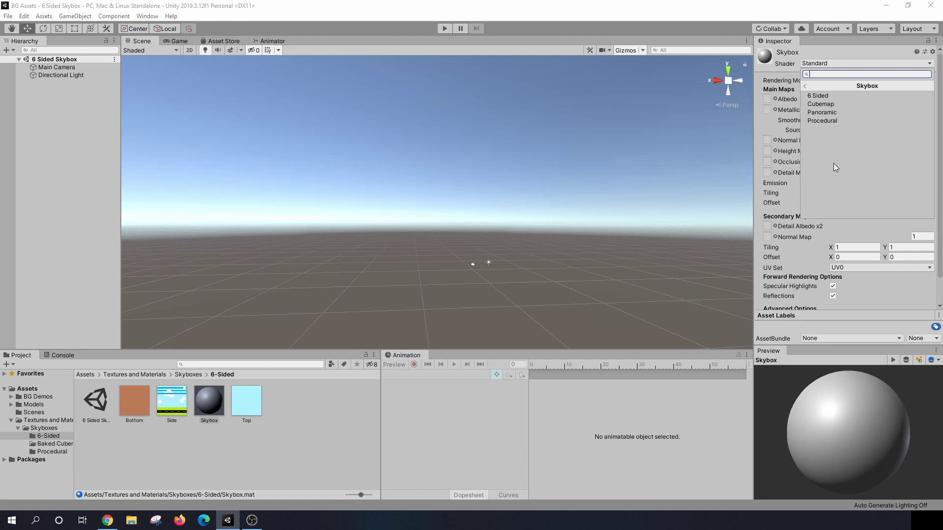
click(838, 99)
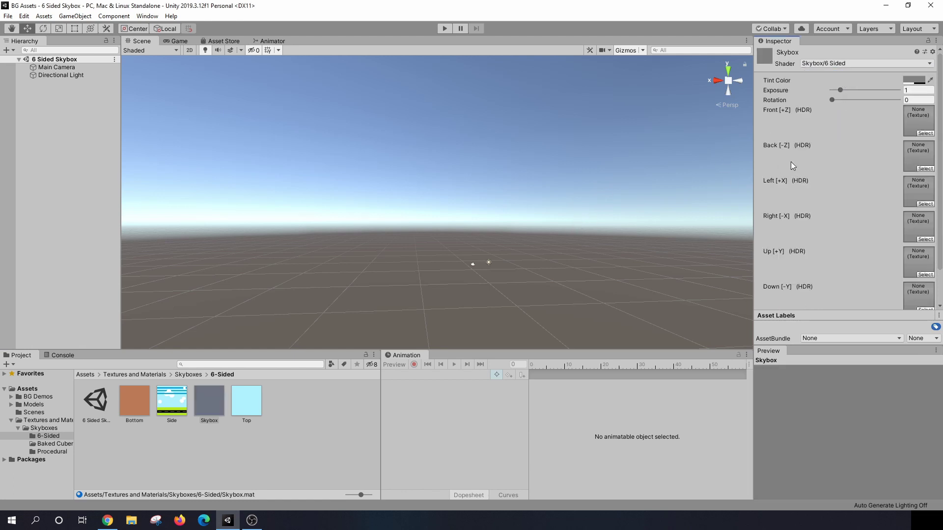
Assign the Bottom texture to the Down face and Top to the Up face
scroll(928, 287, down, 3)
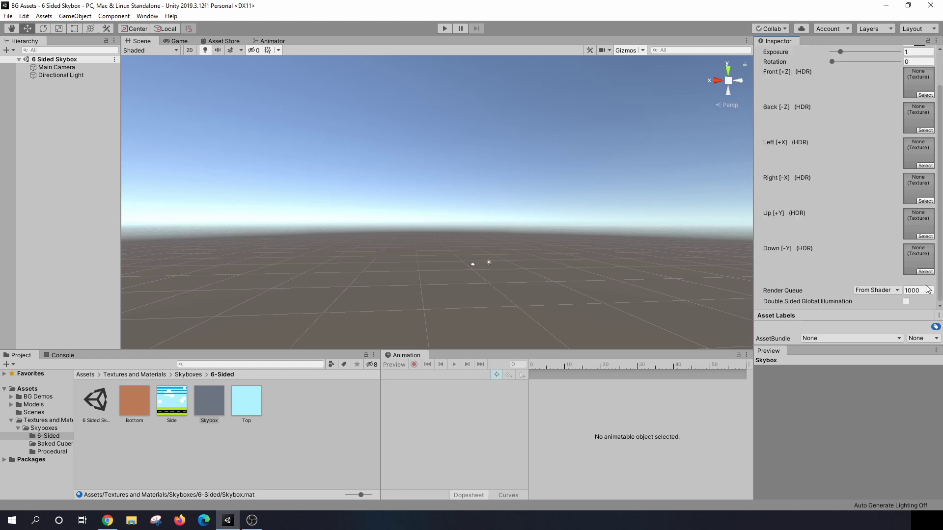
scroll(928, 285, up, 3)
scroll(920, 212, down, 3)
scroll(918, 196, up, 3)
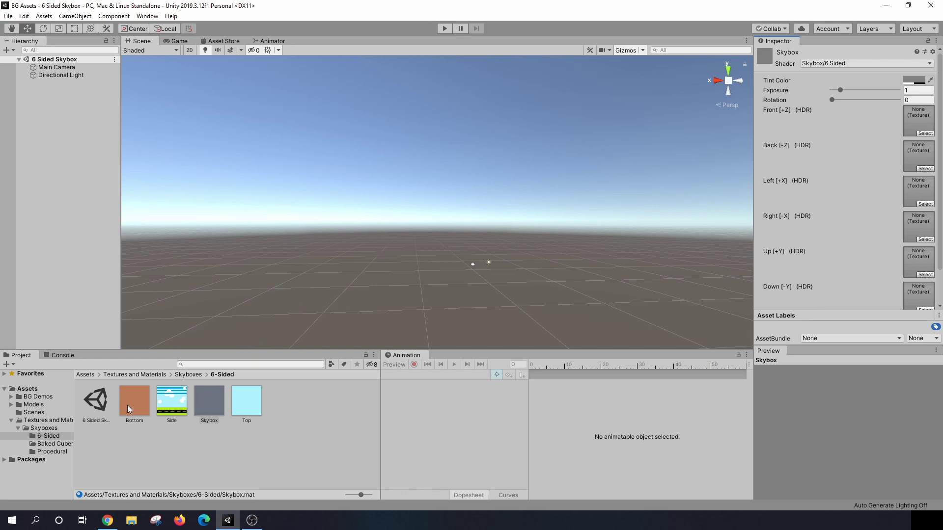
drag(133, 402, 918, 297)
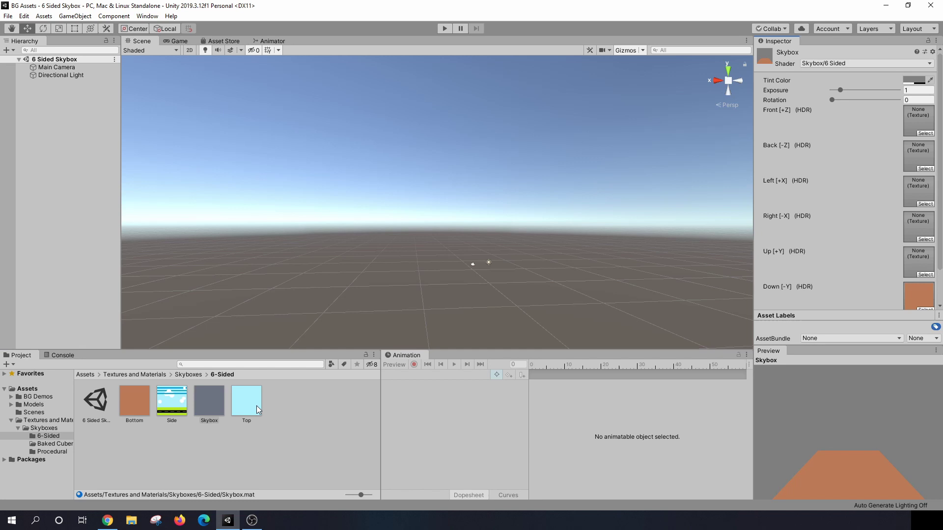
drag(258, 409, 917, 227)
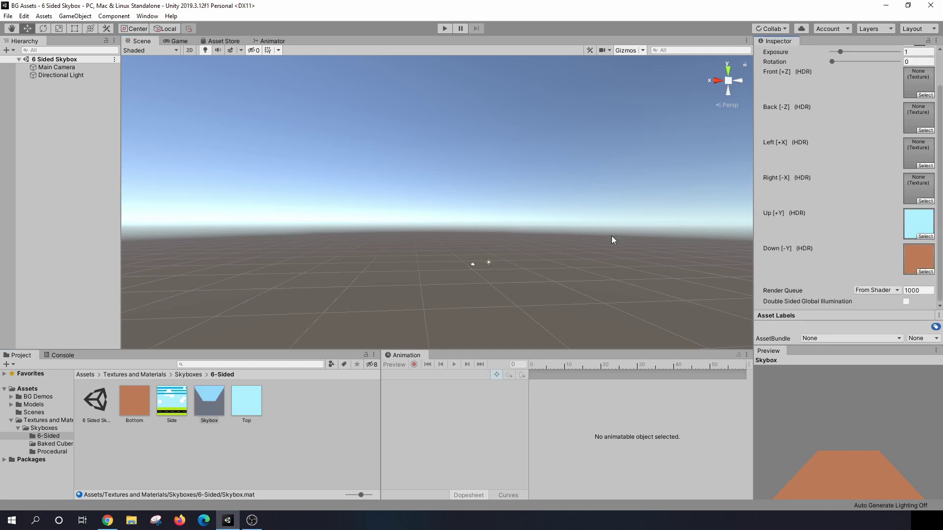
Put the Side texture on the Right, Left, Back and Front faces
drag(633, 255, 917, 188)
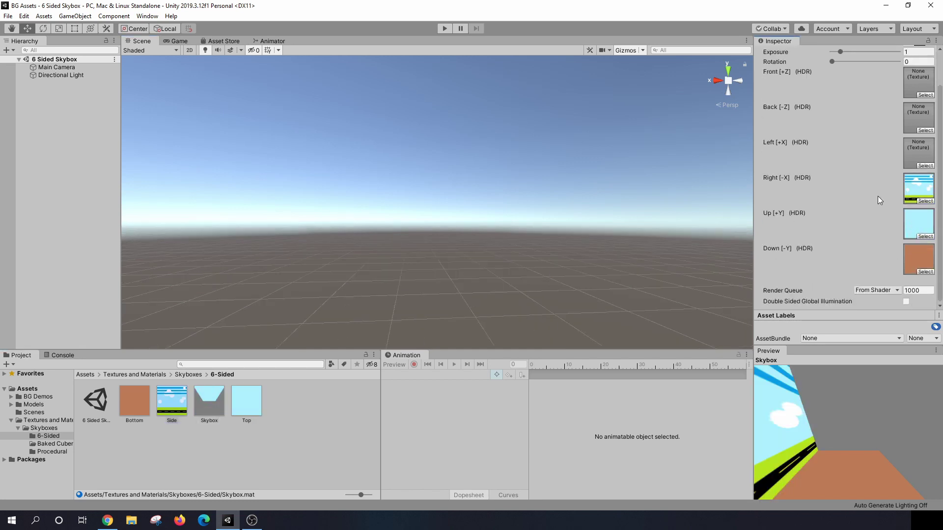
drag(660, 216, 918, 153)
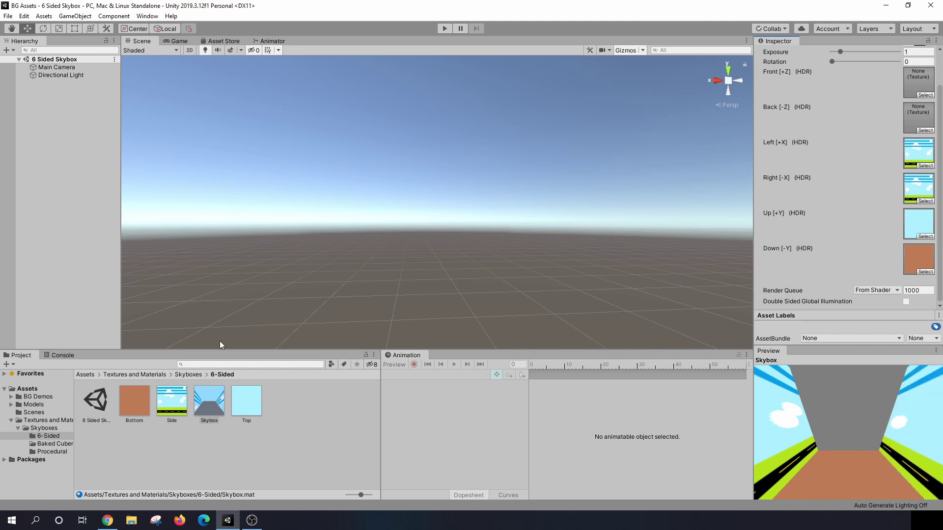
drag(175, 407, 916, 120)
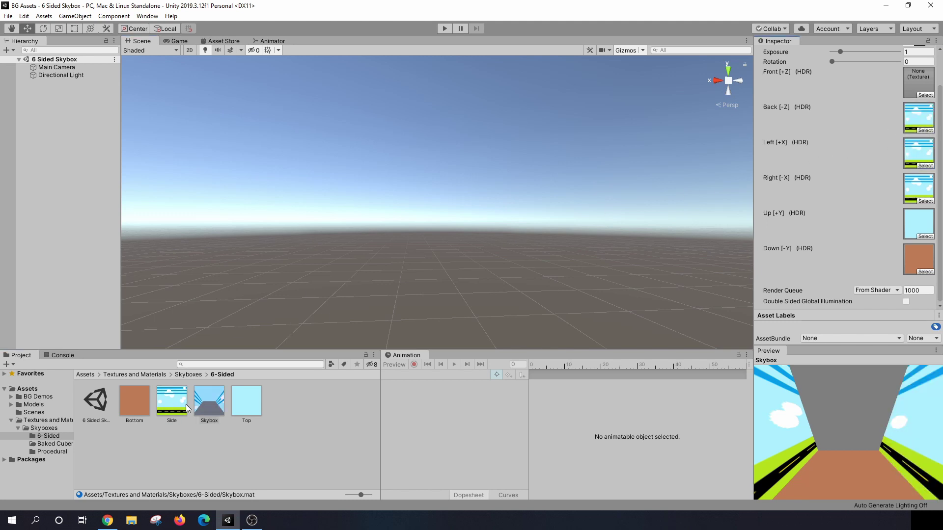
drag(175, 404, 918, 91)
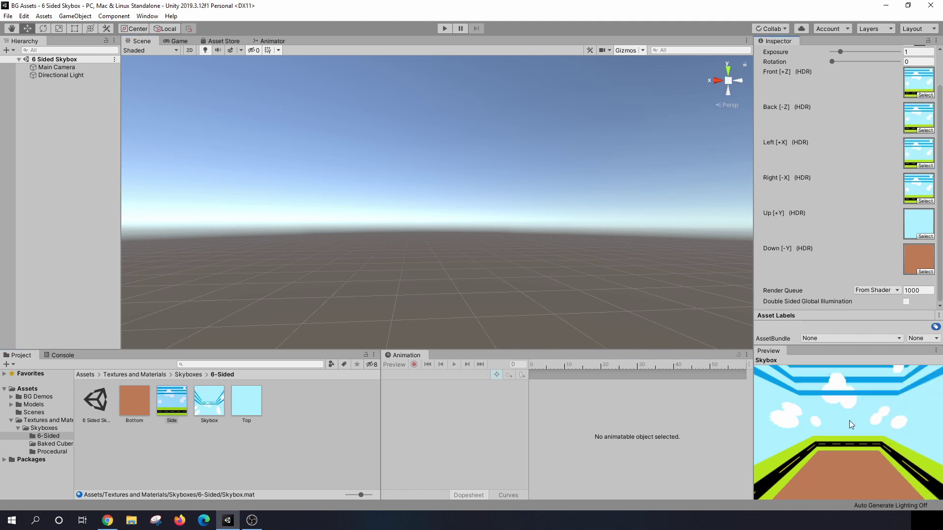
drag(849, 420, 865, 372)
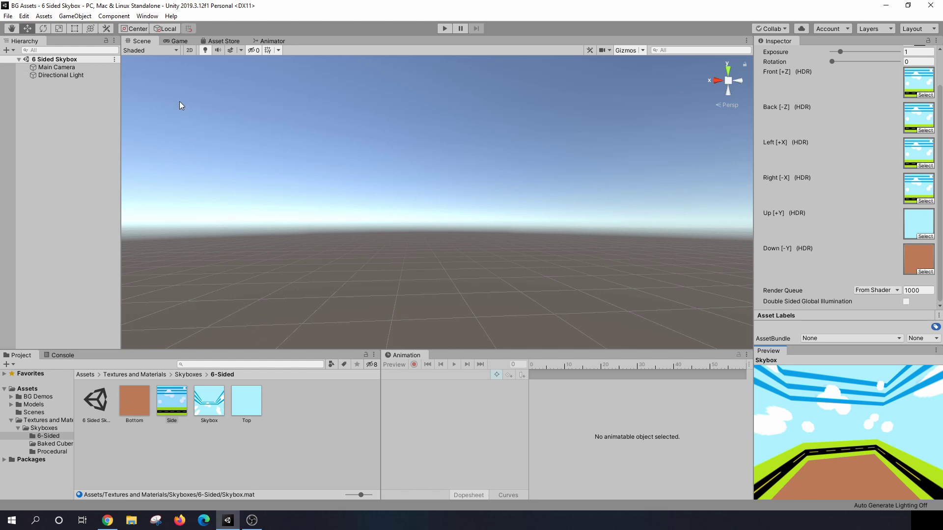
In Lighting Settings, set the scene's Skybox Material to the new Skybox material
click(147, 16)
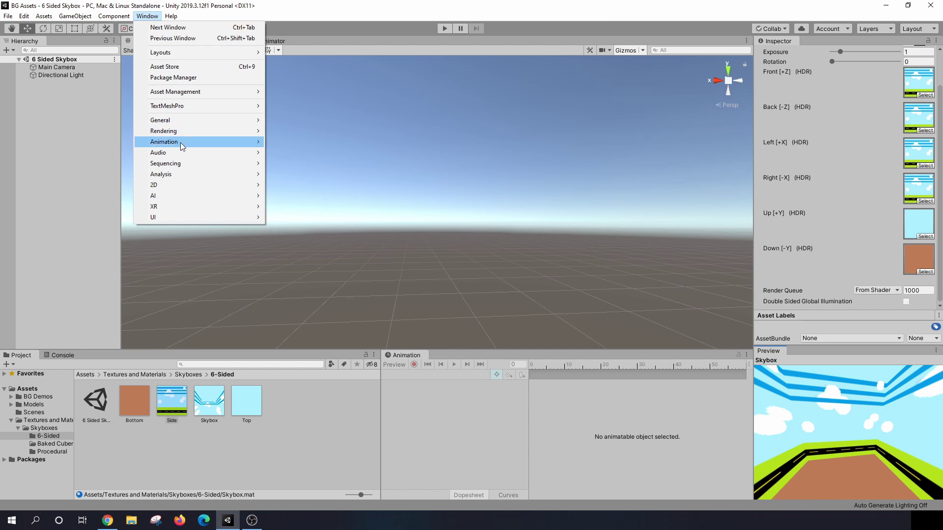
mouse_move(191, 134)
click(310, 131)
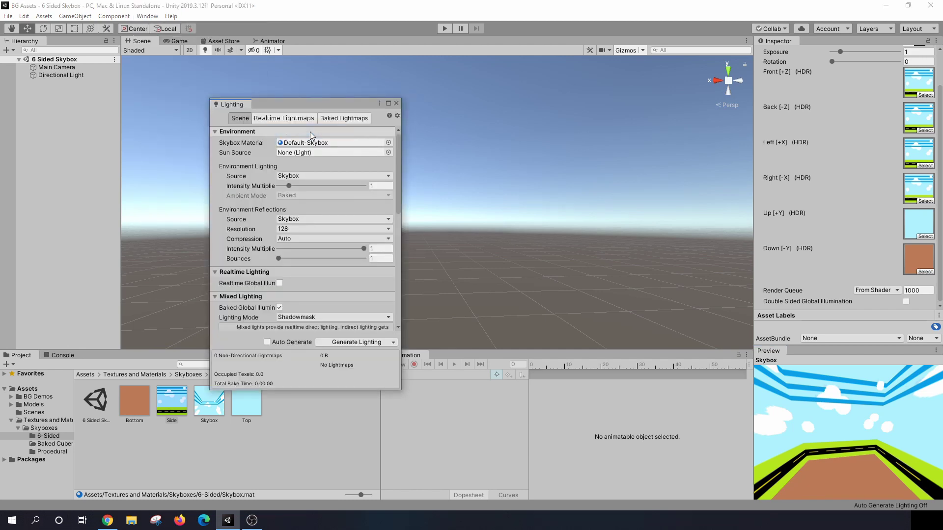
click(388, 143)
scroll(695, 281, up, 5)
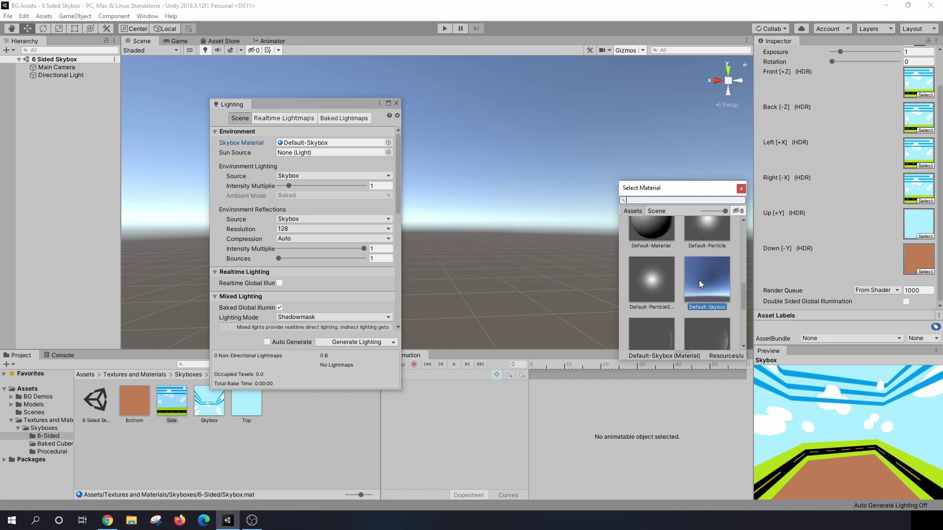
scroll(699, 275, up, 3)
click(703, 294)
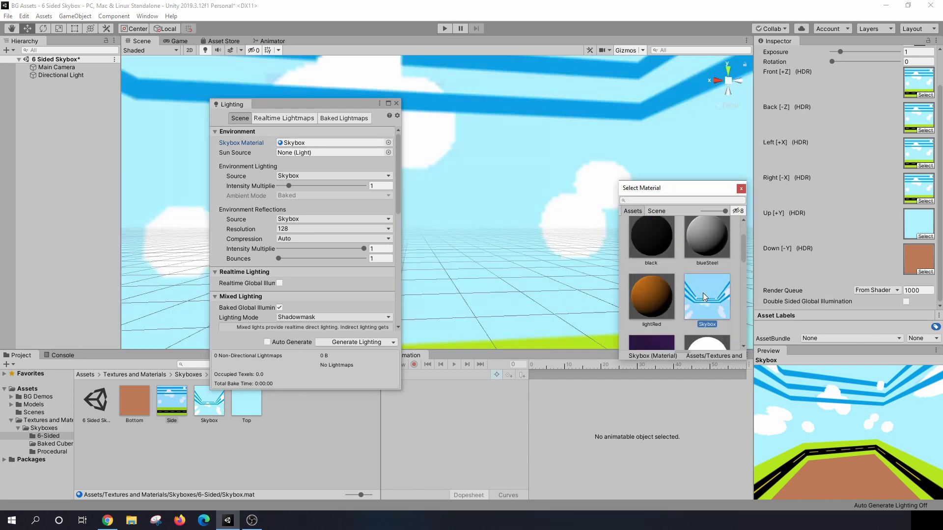
click(741, 189)
click(396, 103)
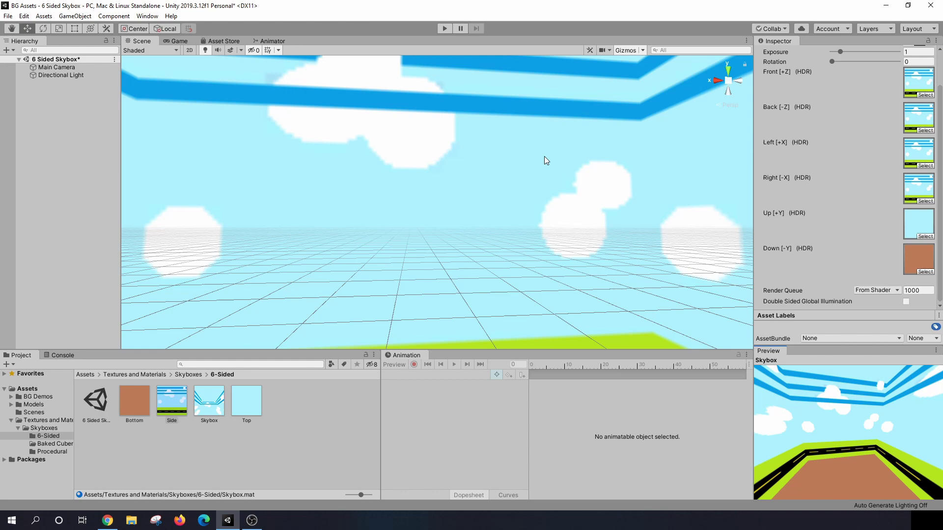
right_drag(492, 153, 650, 274)
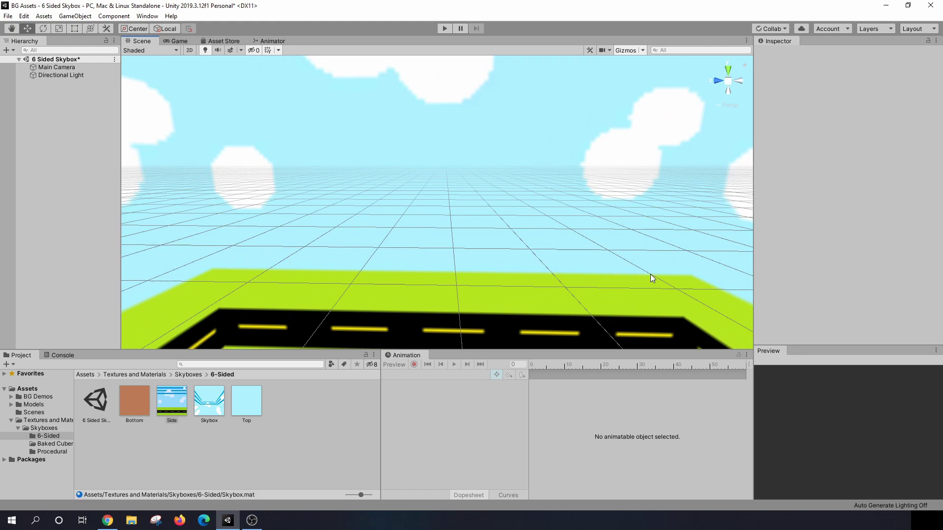
Look down at the road under the new sky, then switch to the Space 3D browser page
right_drag(646, 290, 399, 198)
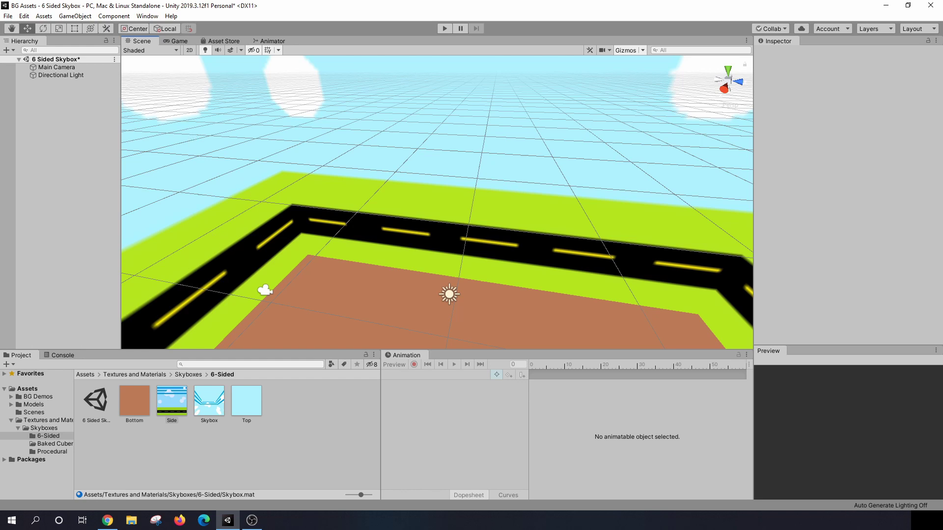
key(alt+Tab)
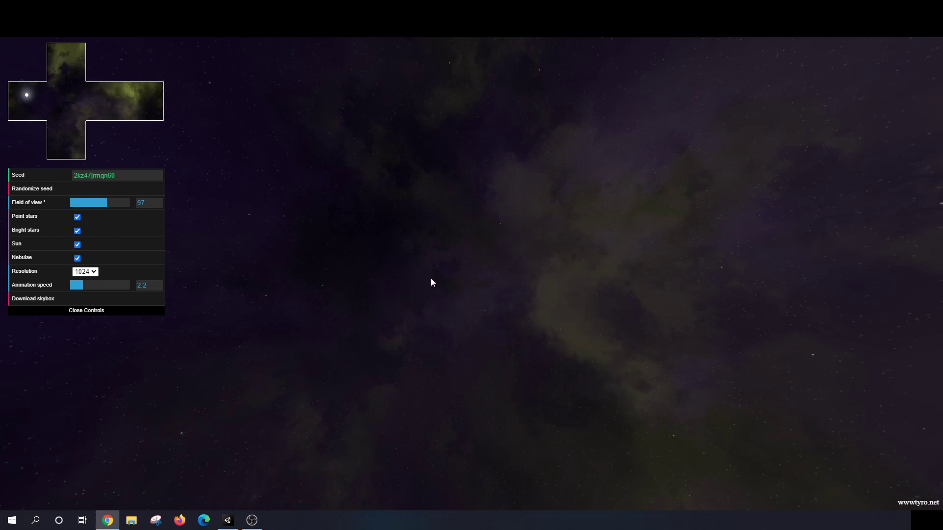
Randomize the seed and disable bright stars and sun, keeping point stars and nebulae on
right_click(589, 241)
click(302, 173)
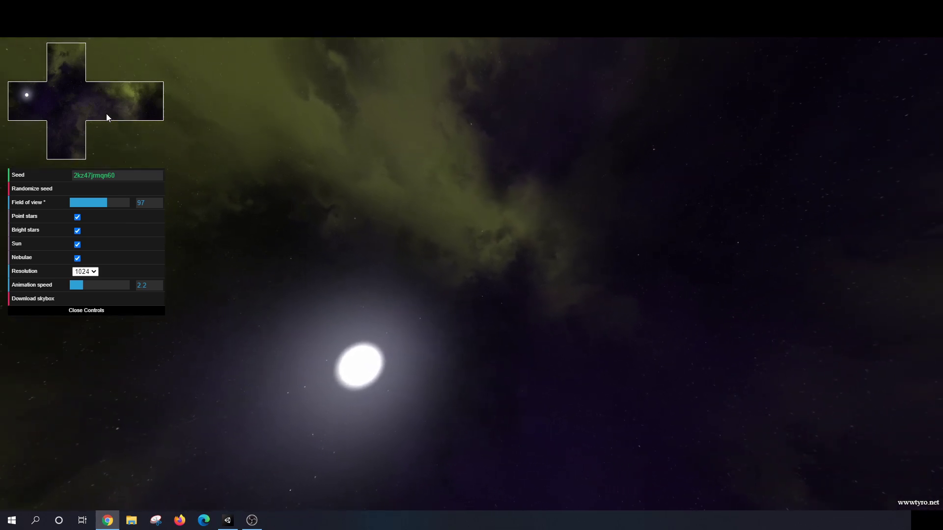
click(53, 189)
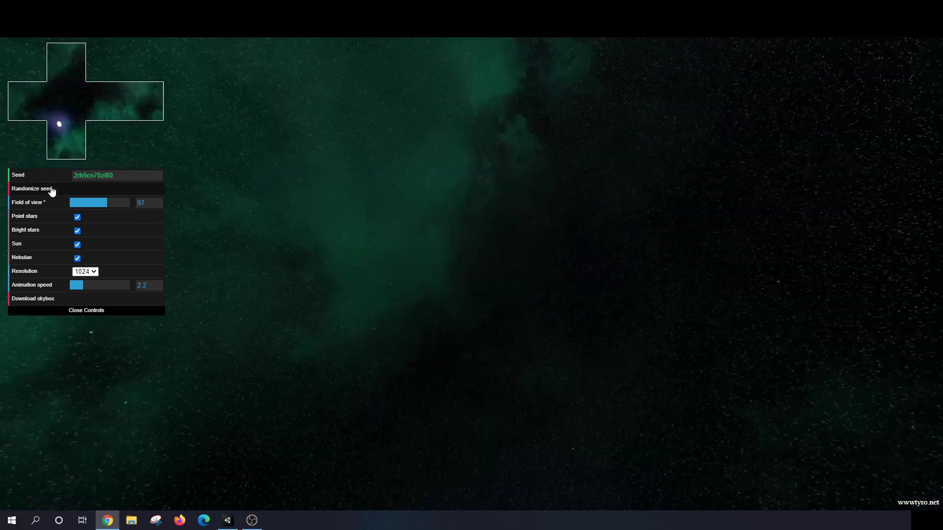
click(78, 219)
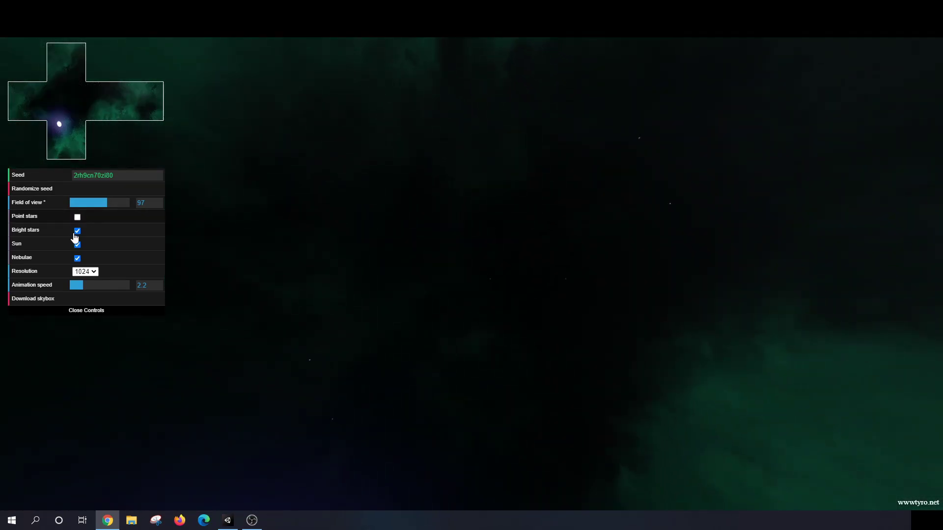
key(space)
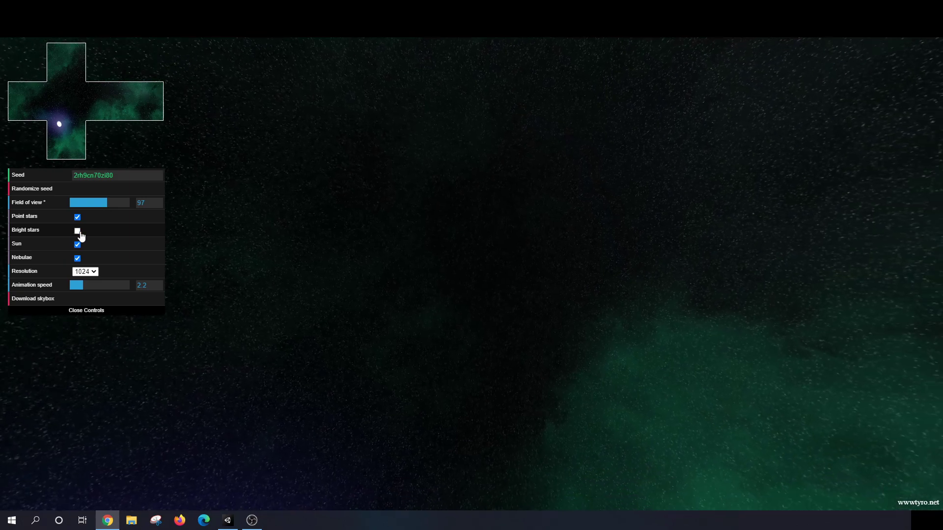
click(77, 231)
click(78, 245)
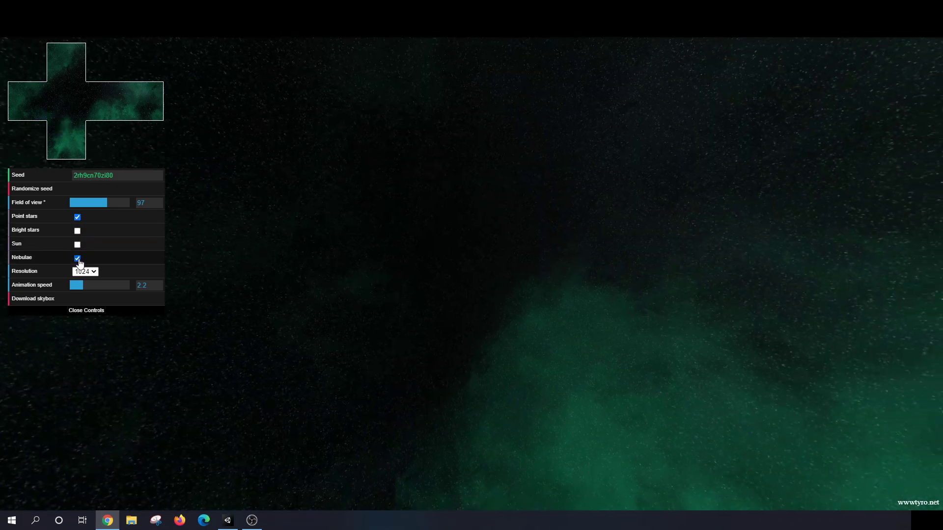
click(77, 259)
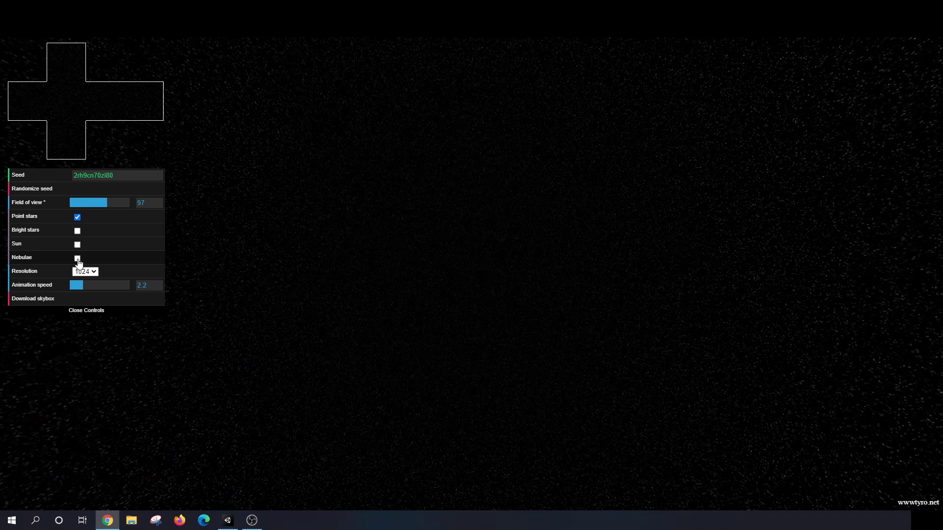
click(77, 259)
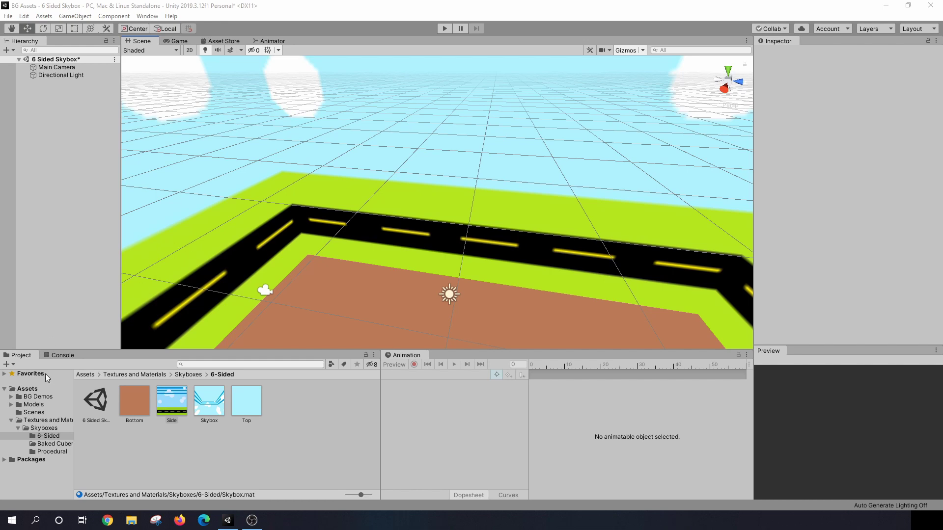
Open the Procedural folder under Textures and Materials > Skyboxes
click(54, 451)
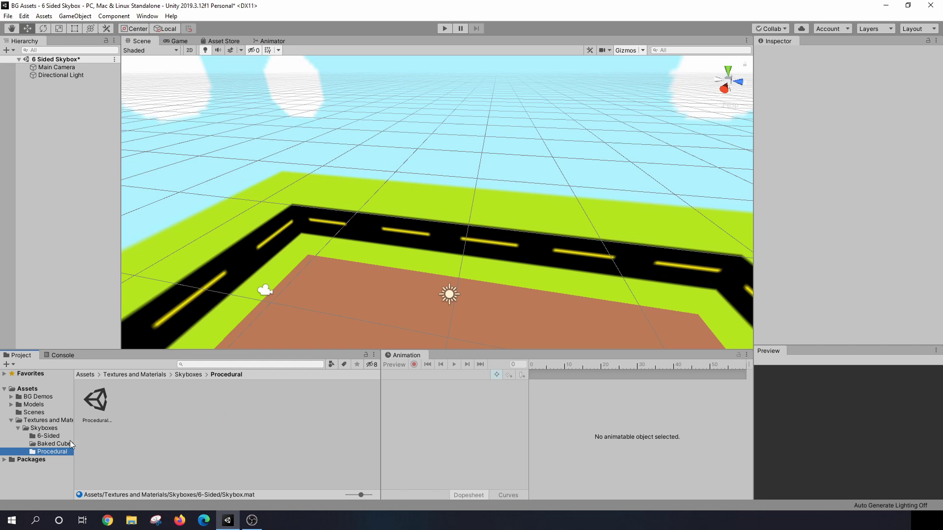
Open the Procedural Skybox scene, saving the current scene first
double_click(102, 404)
click(464, 283)
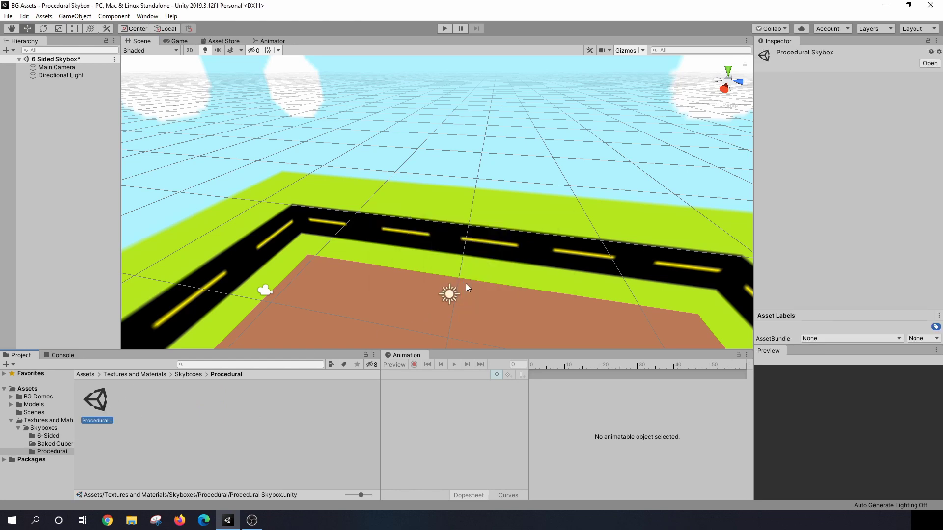
alt+drag(465, 270, 457, 193)
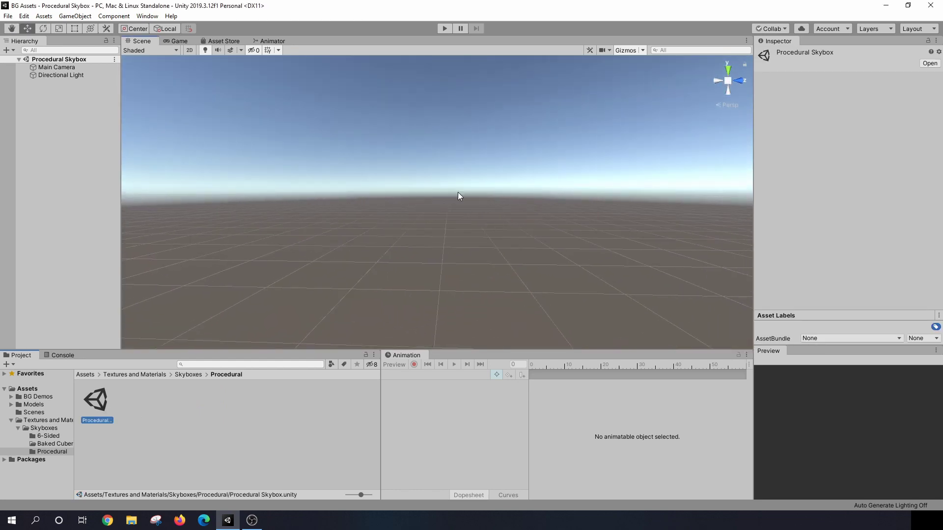
alt+drag(393, 184, 492, 191)
Create a new material named Skybox in the Procedural folder
right_click(168, 382)
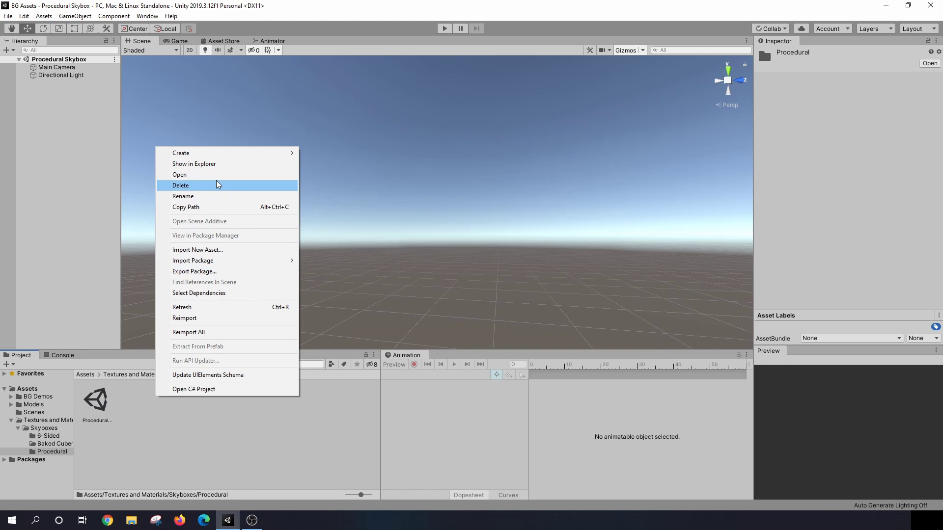
mouse_move(238, 155)
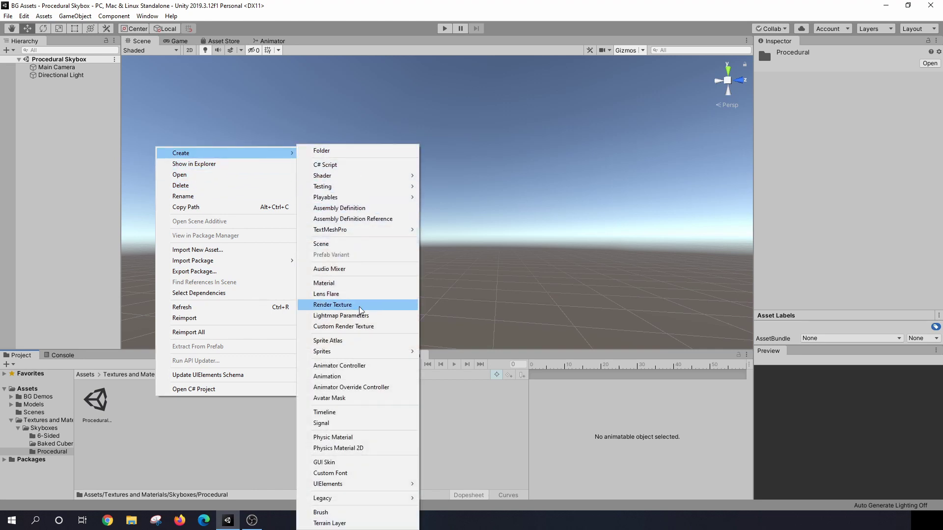
click(366, 282)
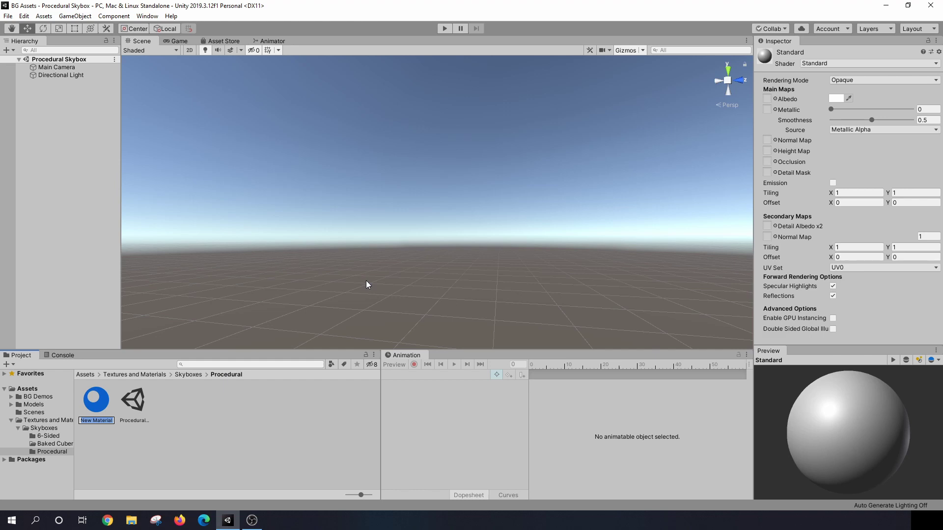
text(Skybox)
key(Return)
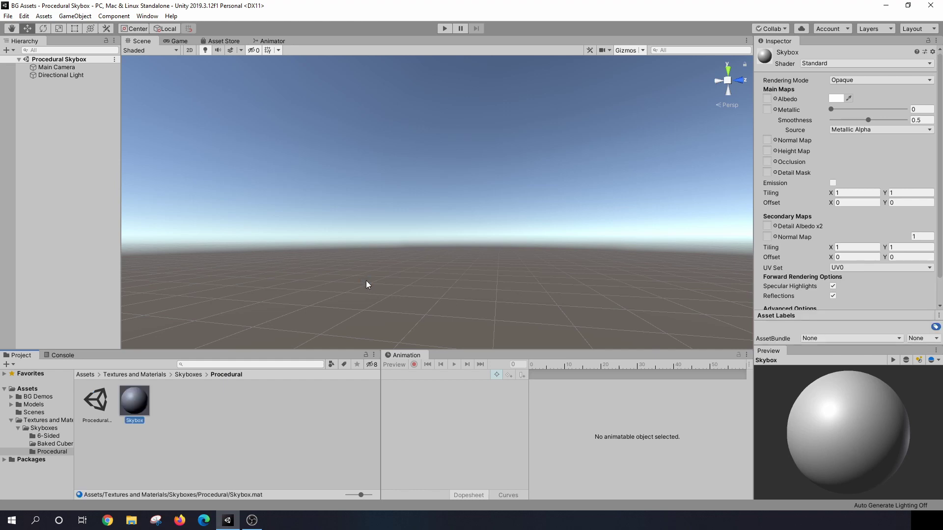
Give the Skybox material the Skybox/Procedural shader
click(871, 63)
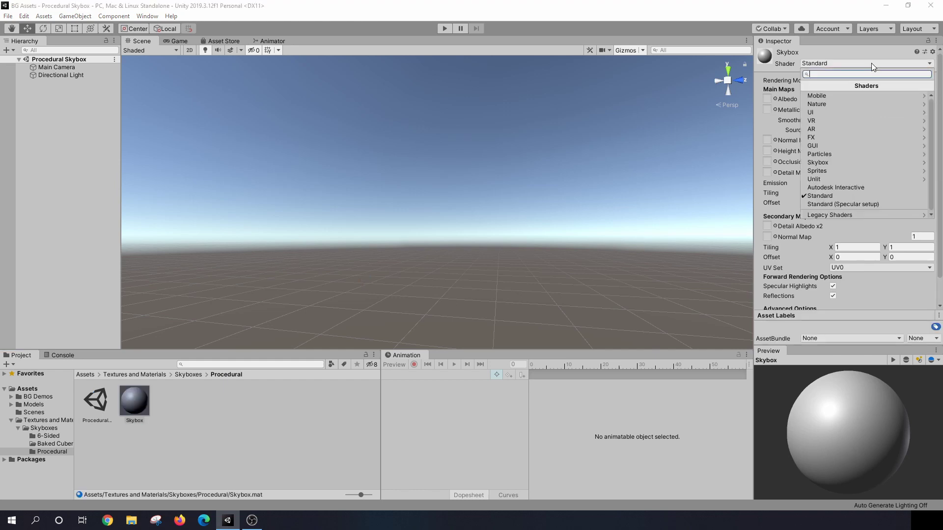
click(833, 170)
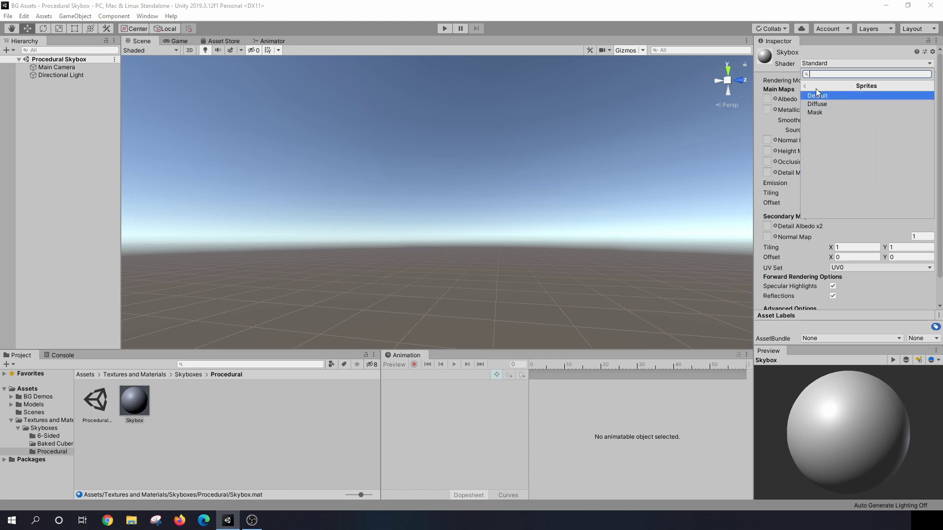
click(805, 87)
click(825, 162)
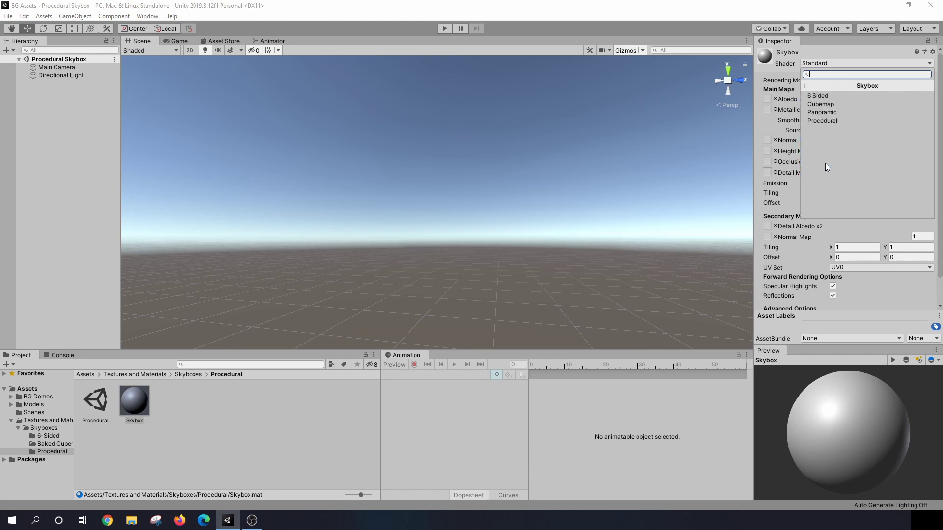
click(837, 120)
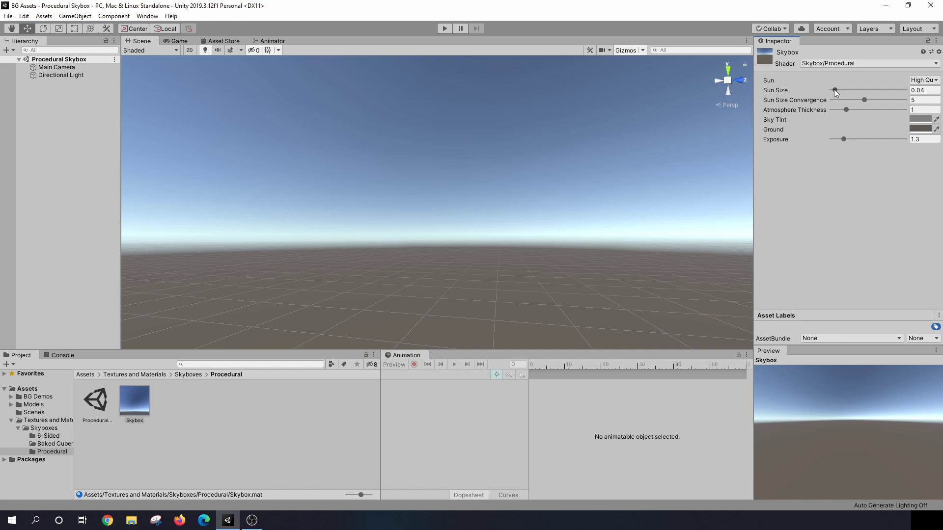
Set Sun Size to 0.127 and Sun Size Convergence to 6.21
drag(835, 91, 870, 100)
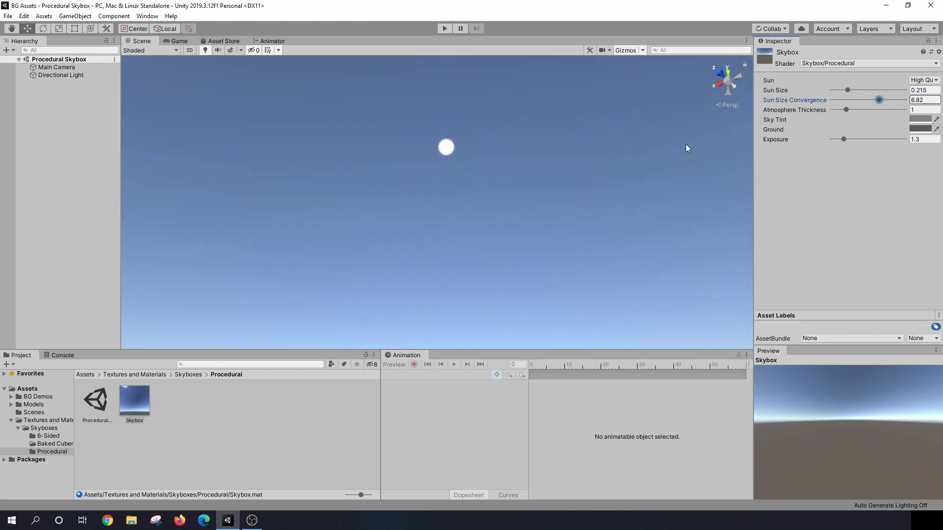
right_drag(687, 148, 644, 251)
drag(816, 385, 893, 414)
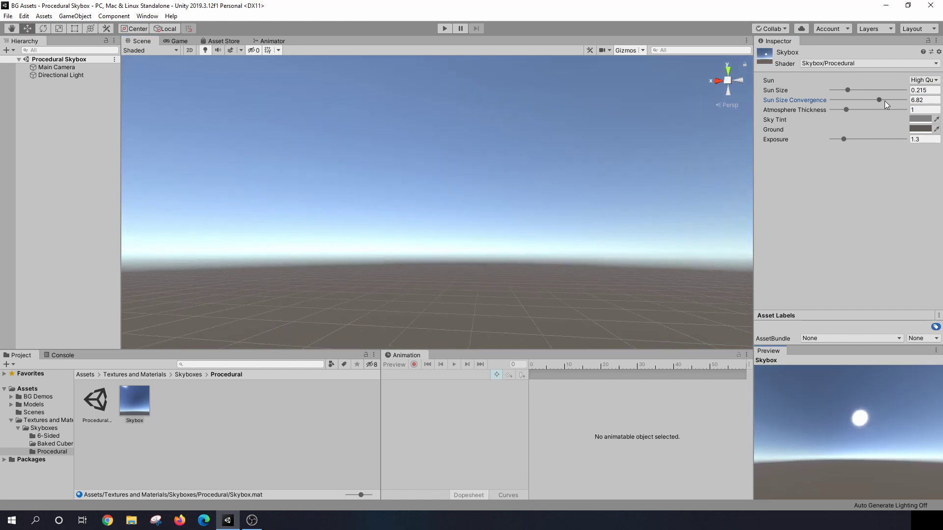
drag(879, 99, 841, 91)
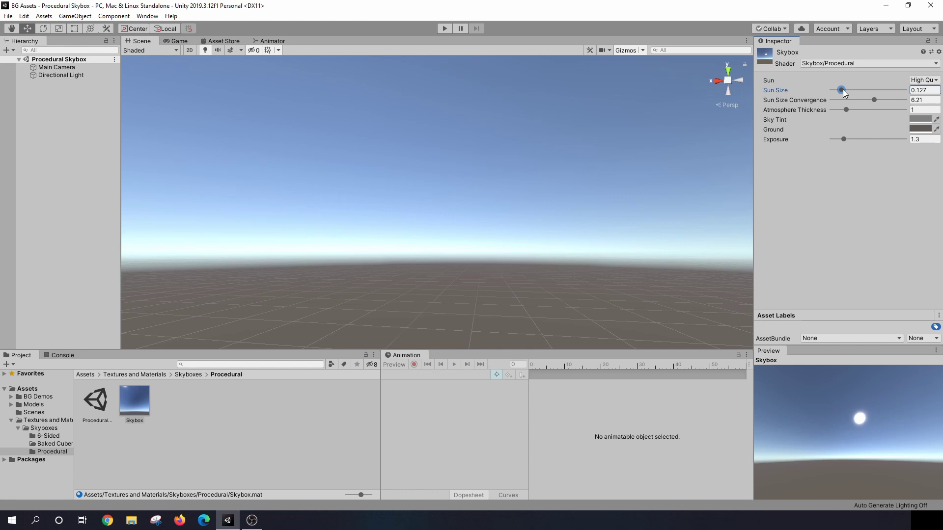
Make the Sky Tint a salmon colour
click(920, 119)
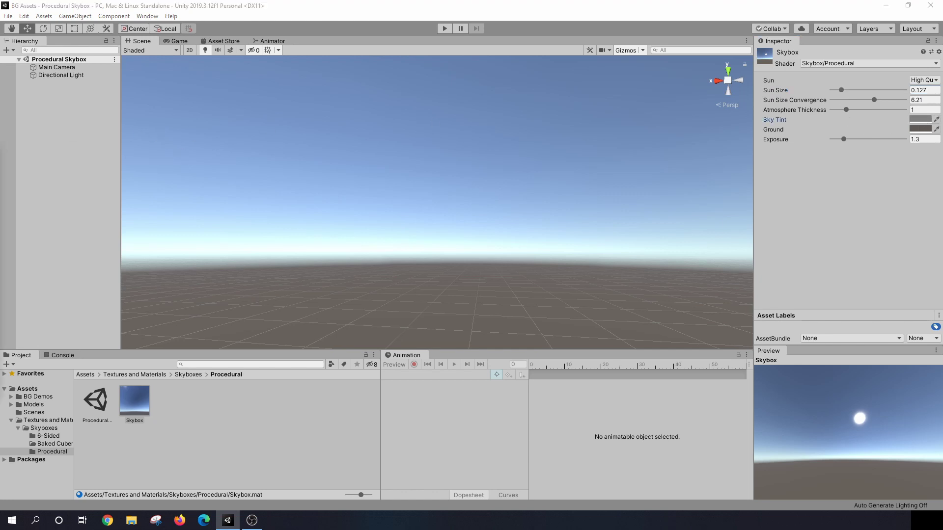
drag(237, 98, 381, 98)
mouse_move(393, 183)
mouse_down()
mouse_move(444, 163)
mouse_move(410, 156)
mouse_move(424, 159)
mouse_move(442, 142)
mouse_move(403, 156)
mouse_move(427, 145)
mouse_move(416, 142)
mouse_move(459, 160)
mouse_move(458, 173)
mouse_up()
click(452, 180)
click(405, 160)
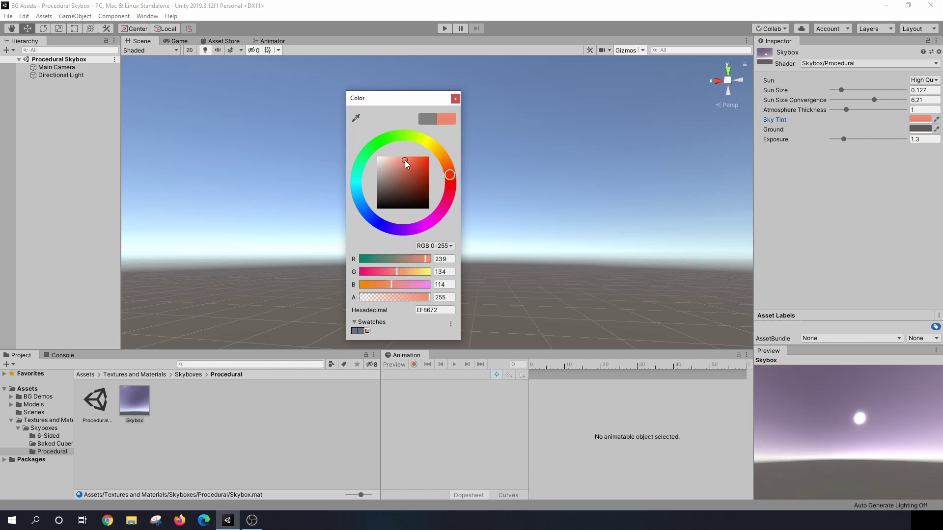
drag(404, 160, 408, 164)
Set the Ground colour to blue 396B87
click(920, 129)
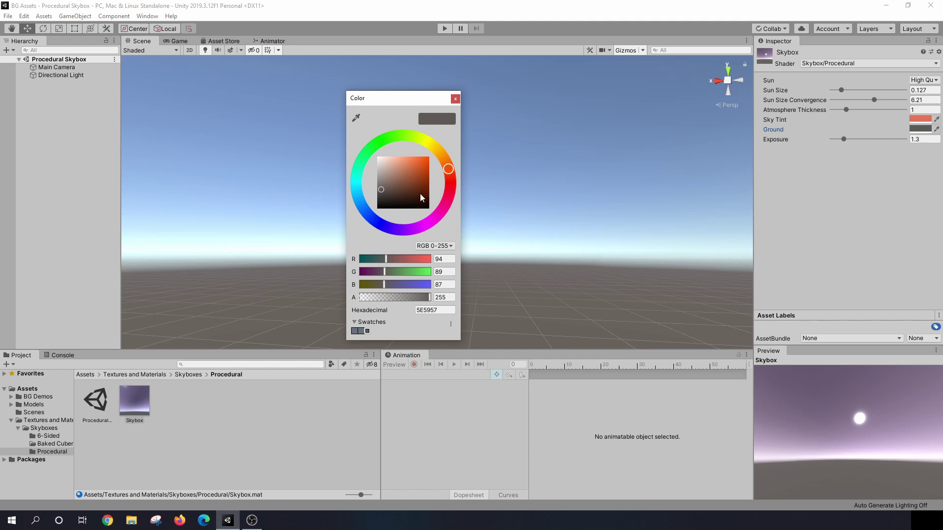
mouse_move(379, 229)
mouse_down()
mouse_move(392, 225)
mouse_move(375, 217)
mouse_move(385, 193)
mouse_move(409, 180)
mouse_move(410, 191)
mouse_move(407, 181)
mouse_up()
click(394, 185)
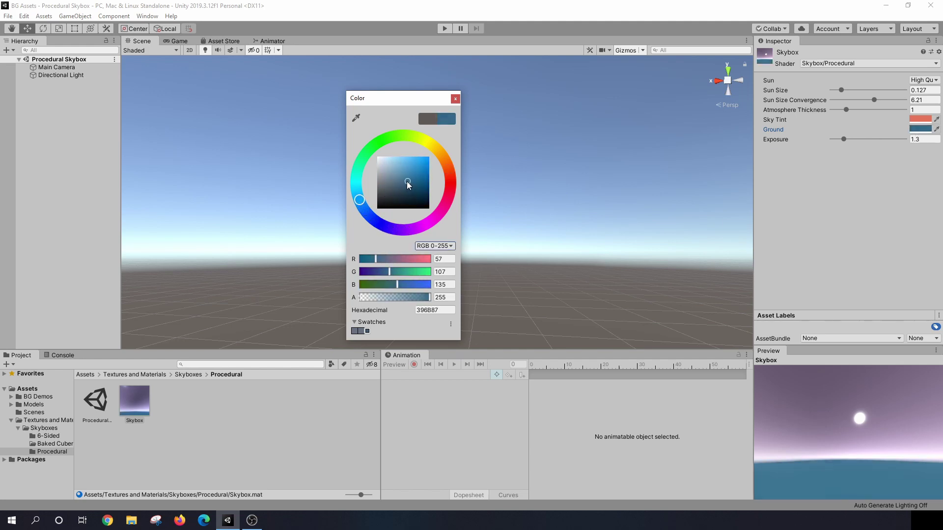
click(455, 98)
right_drag(467, 122, 462, 144)
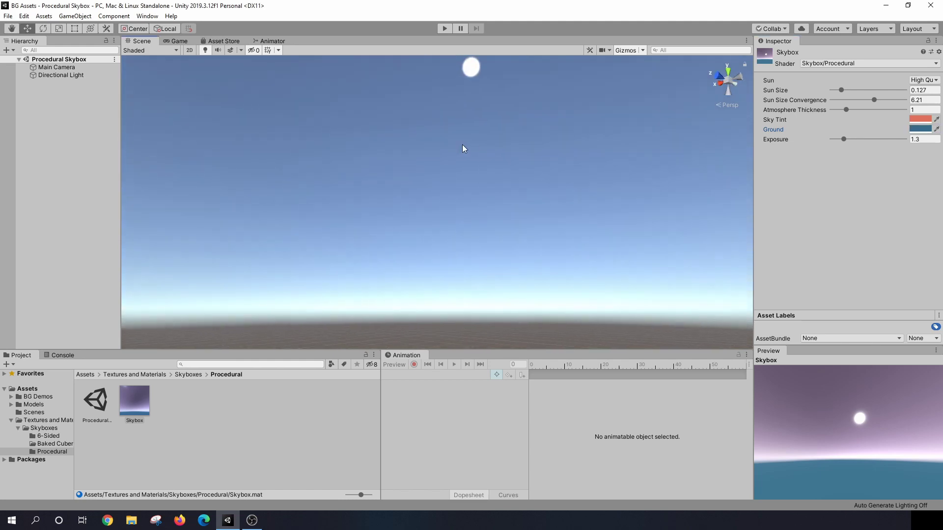
Make the procedural Skybox material the scene's skybox in Lighting Settings
click(139, 17)
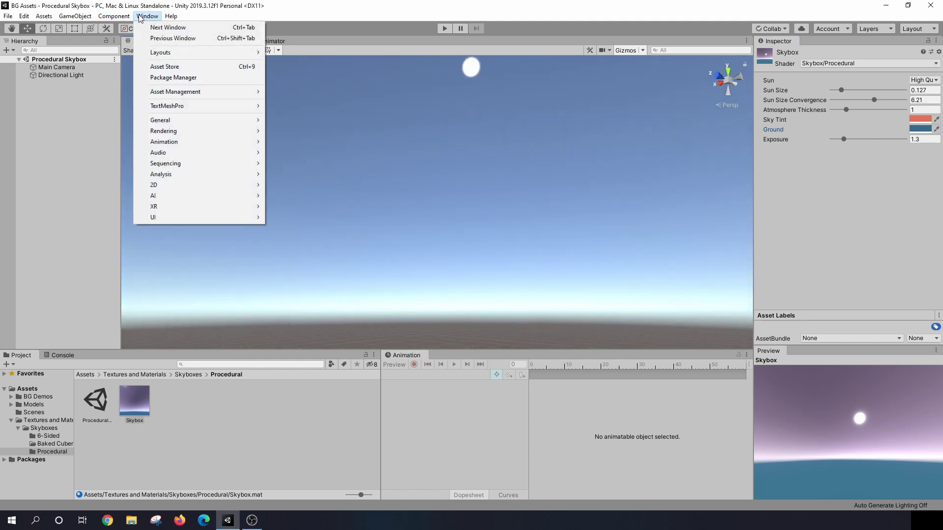
mouse_move(162, 131)
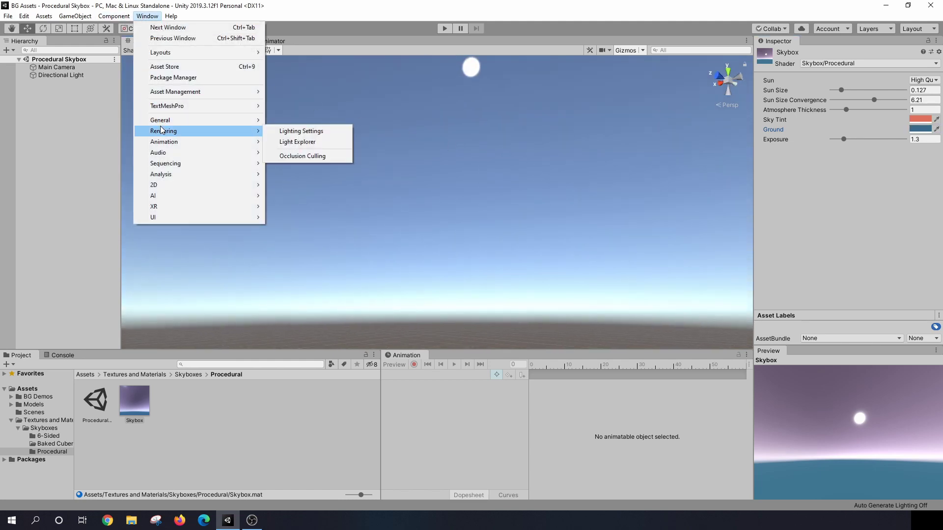
click(309, 129)
click(388, 143)
scroll(668, 305, down, 5)
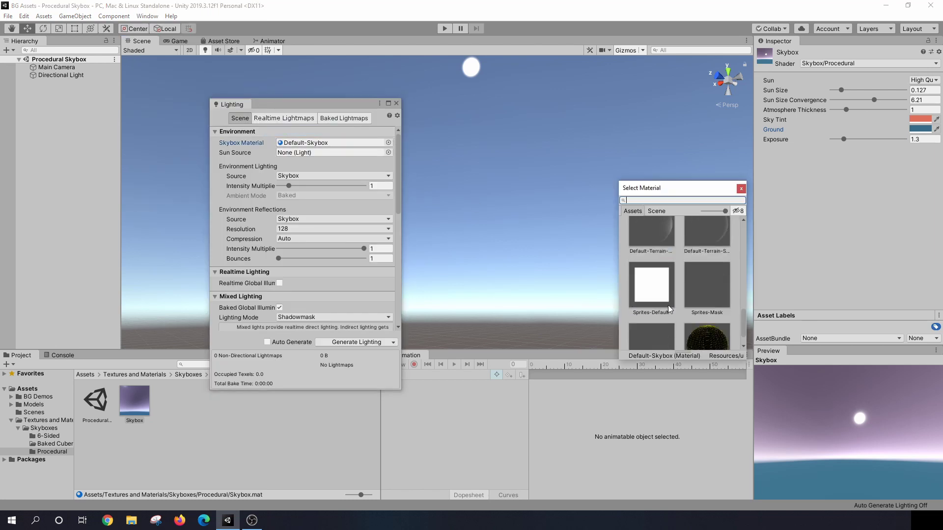
scroll(712, 287, up, 3)
click(653, 294)
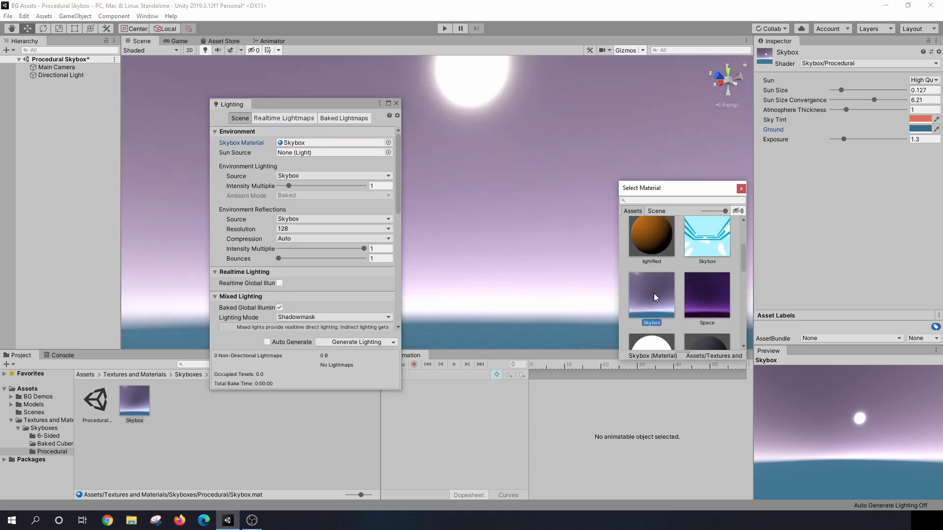
click(741, 189)
click(396, 103)
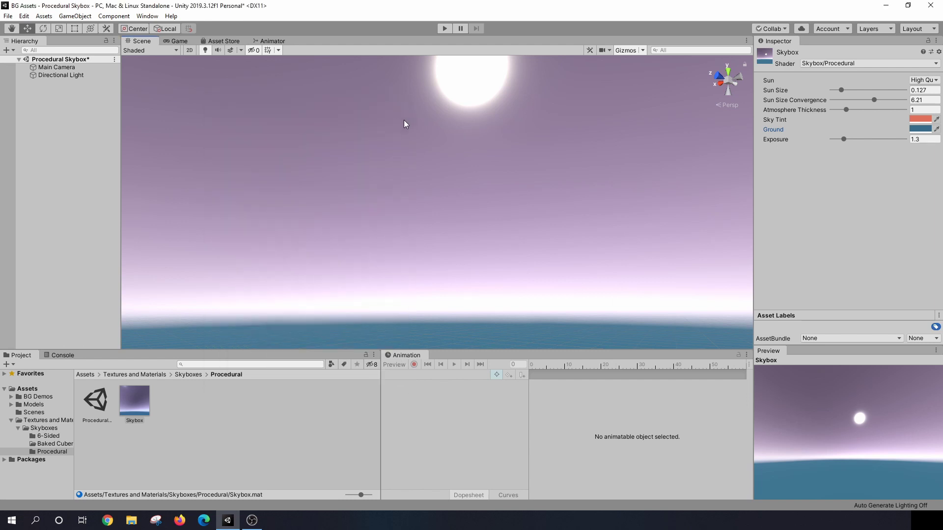
right_drag(407, 119, 334, 236)
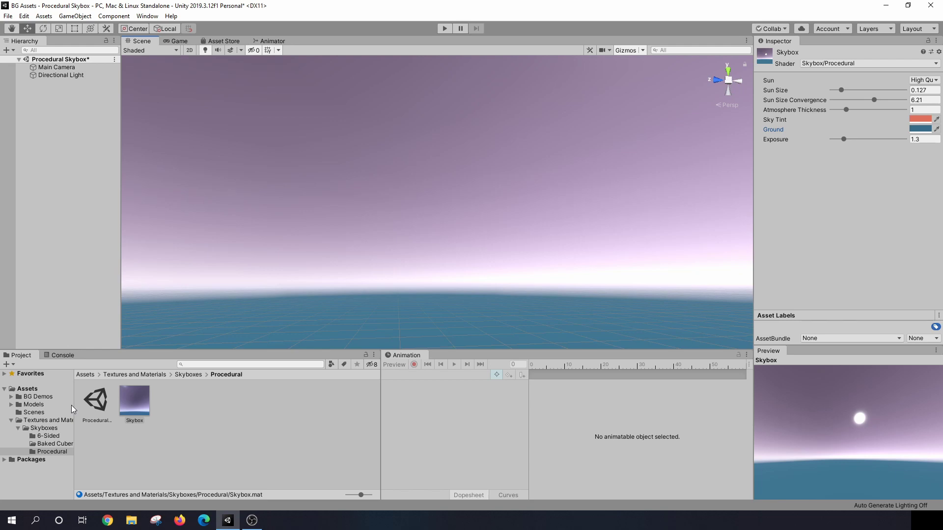
Open Skybox Bake Scene from the Baked Cubemap folder, saving the current scene's changes
click(54, 443)
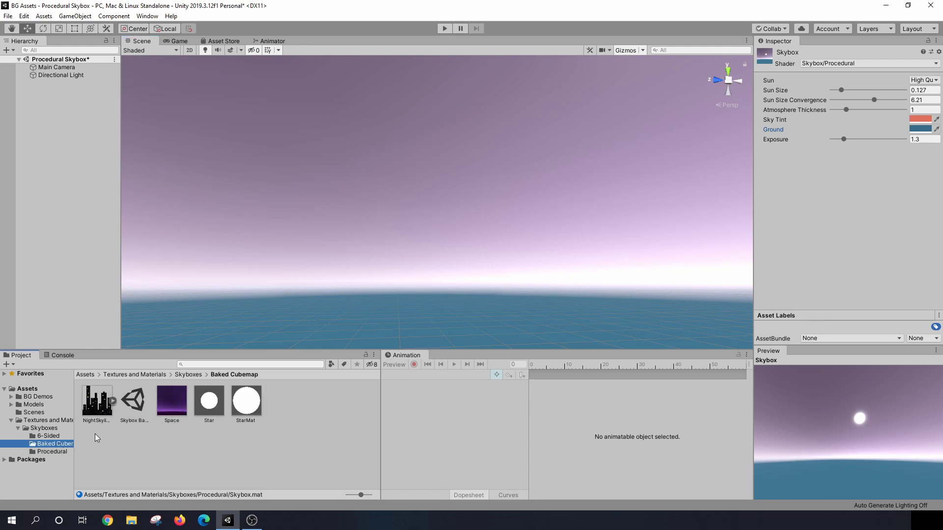
double_click(142, 401)
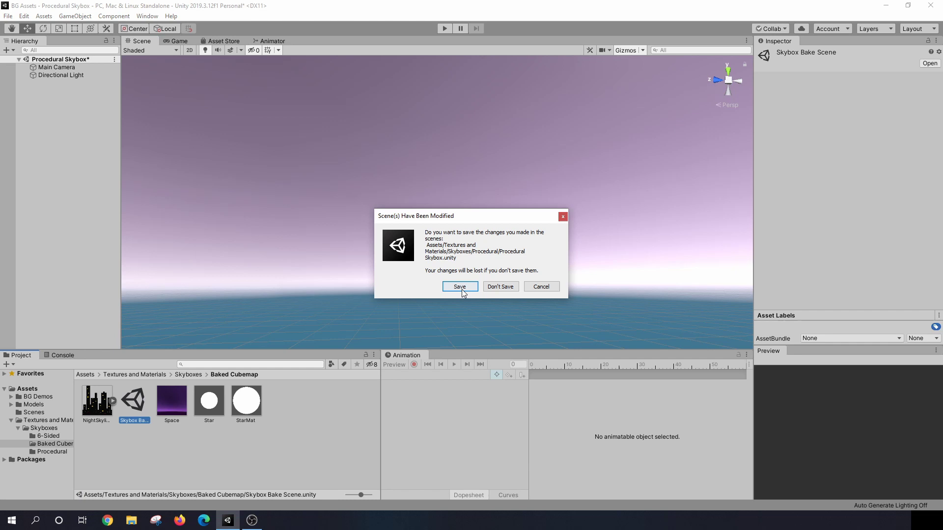
click(460, 287)
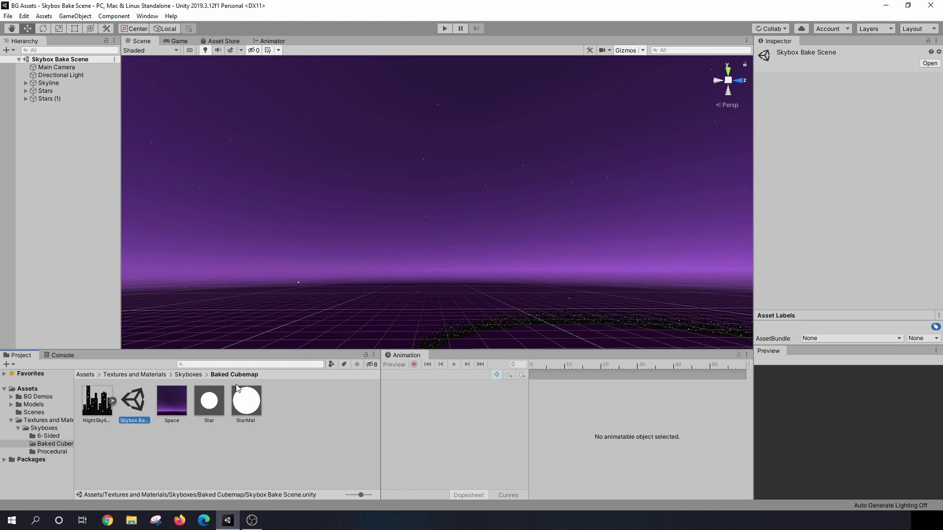
Orbit the scene to view the skyline and inspect the Space skybox material
right_drag(421, 223, 523, 257)
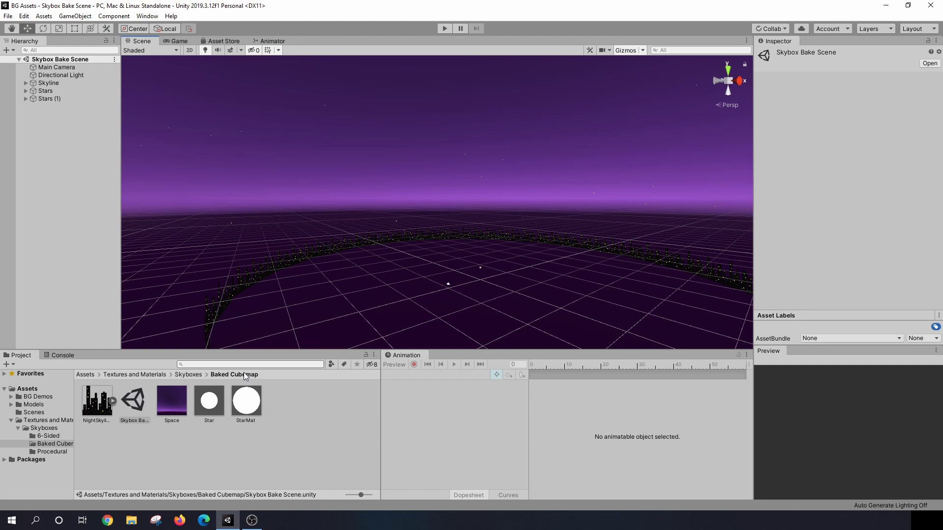
click(172, 403)
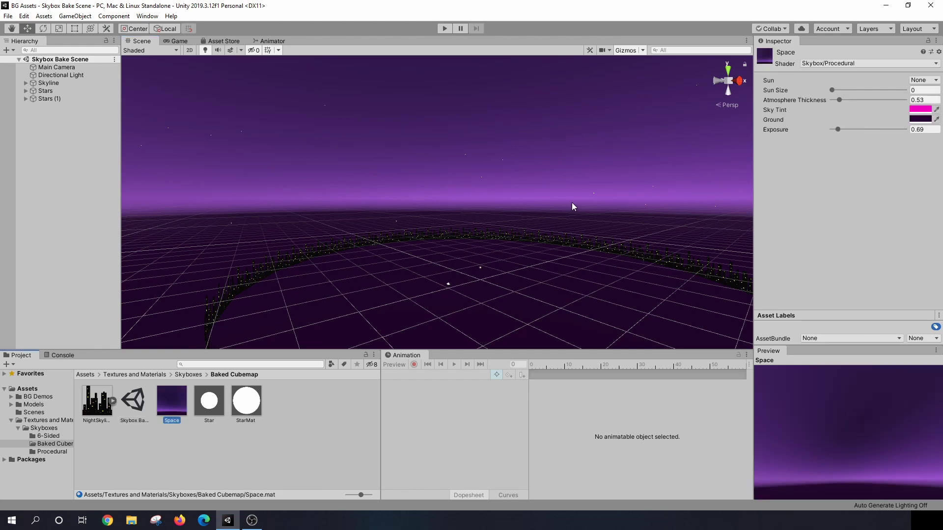
right_drag(572, 202, 483, 256)
drag(483, 256, 424, 251)
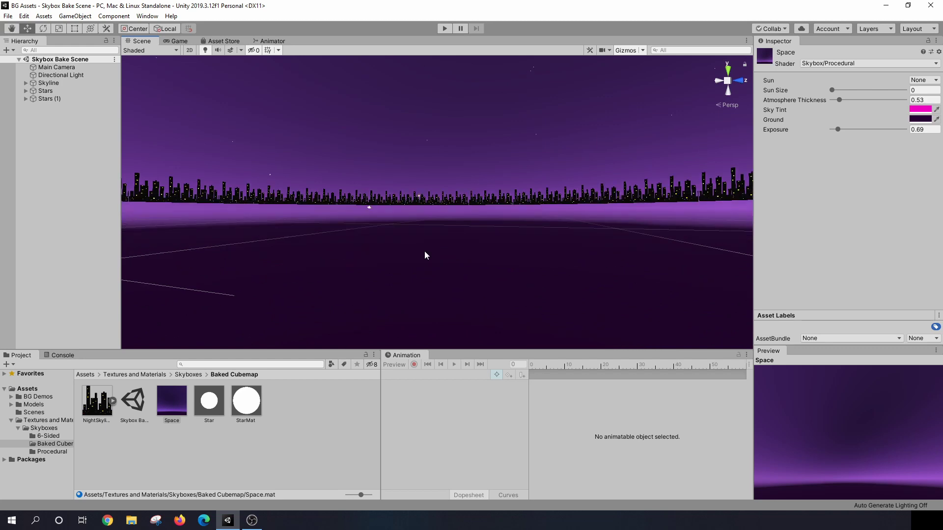
right_drag(424, 250, 387, 218)
middle_drag(388, 218, 364, 231)
click(88, 407)
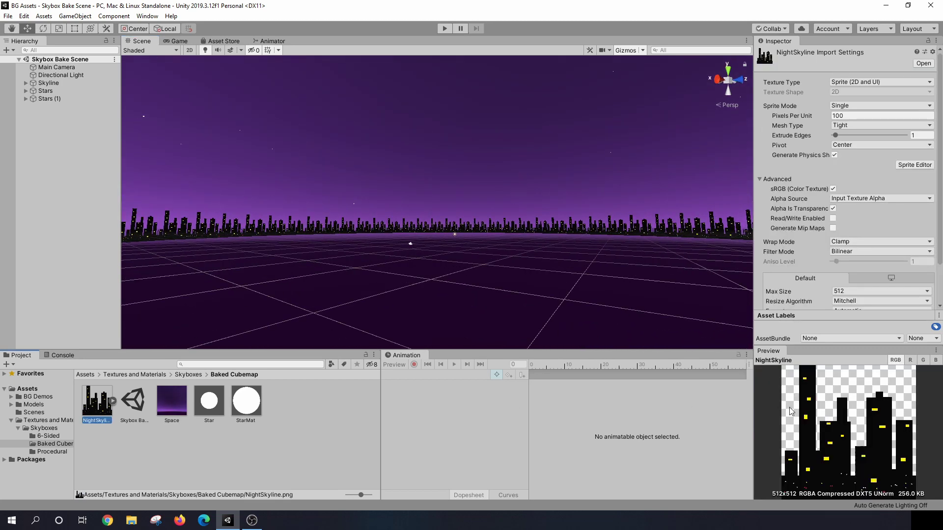
mouse_move(207, 152)
right_down()
mouse_move(216, 148)
mouse_move(207, 152)
right_up()
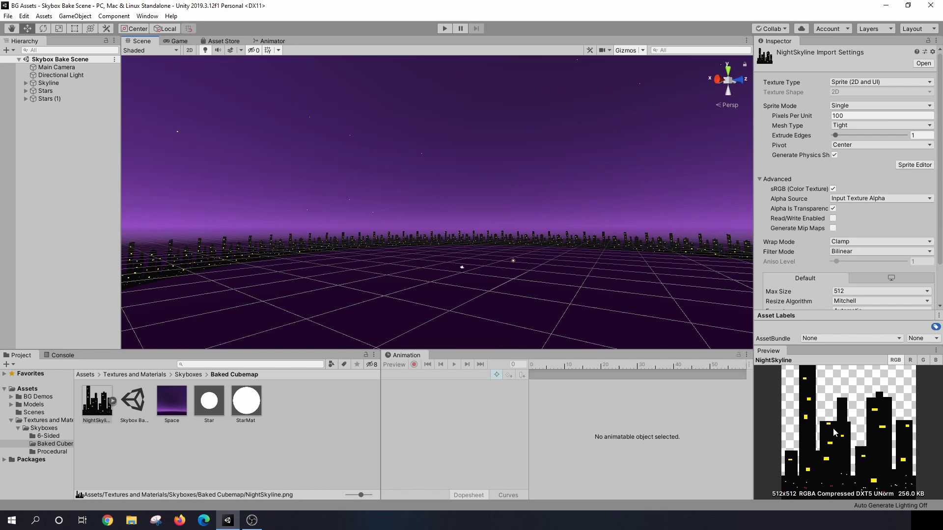
right_drag(549, 315, 574, 281)
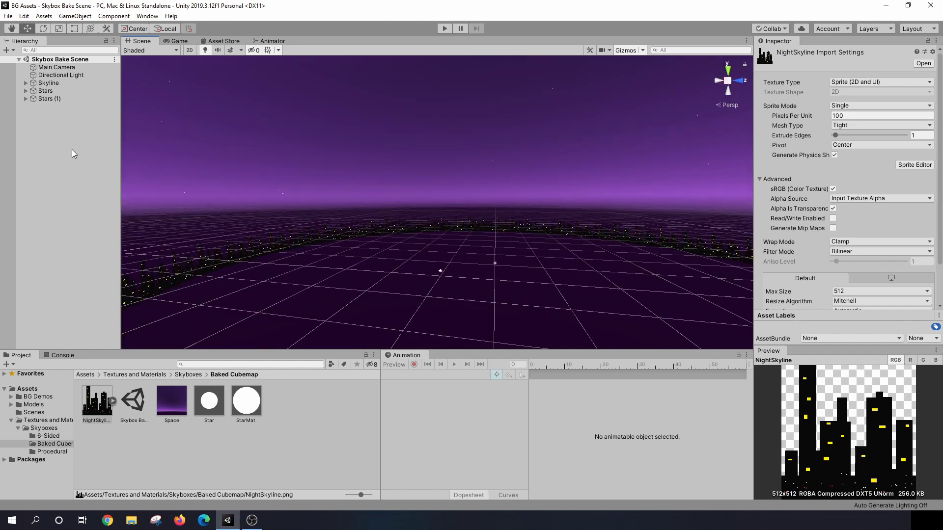
right_click(47, 113)
mouse_move(98, 228)
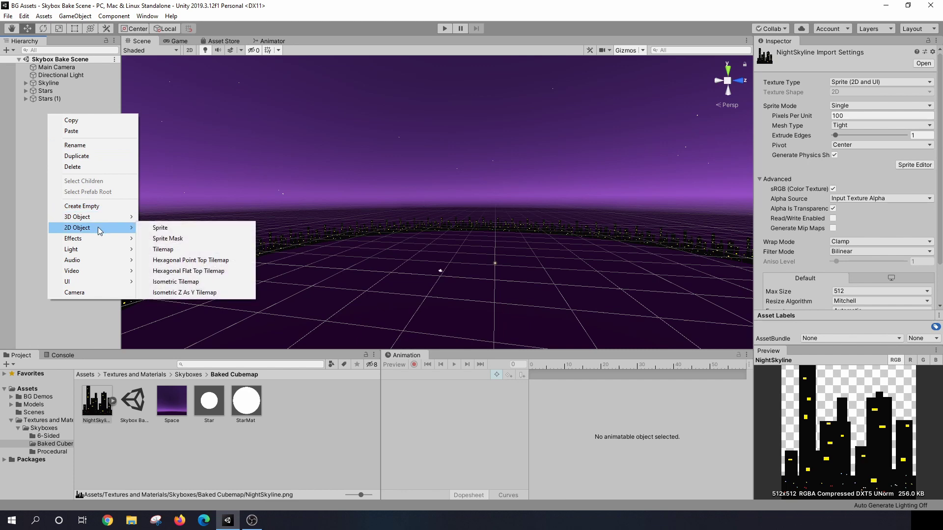
click(158, 227)
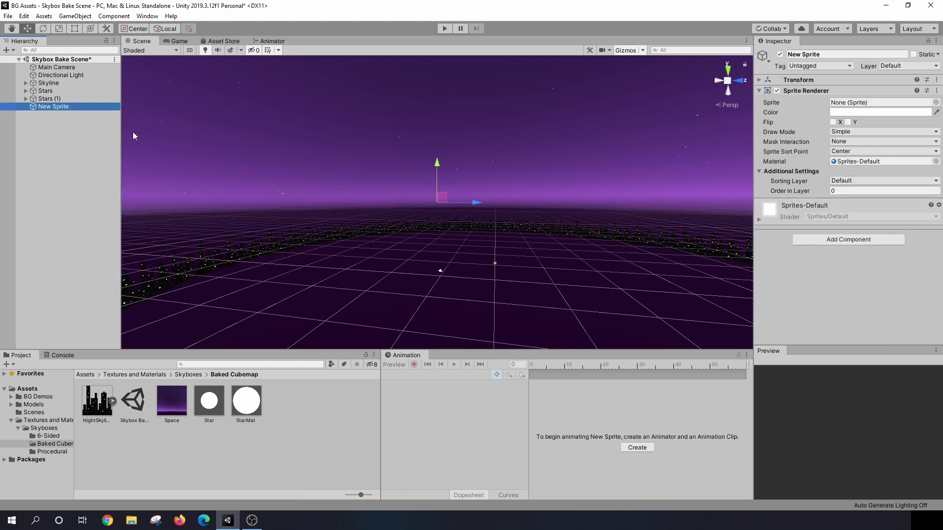
right_click(74, 106)
click(97, 160)
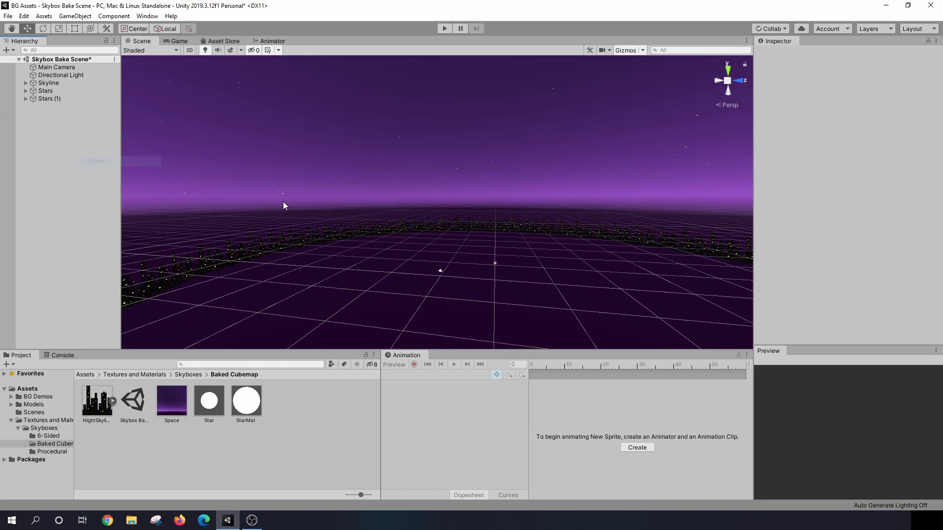
right_drag(283, 205, 417, 223)
right_drag(217, 131, 51, 98)
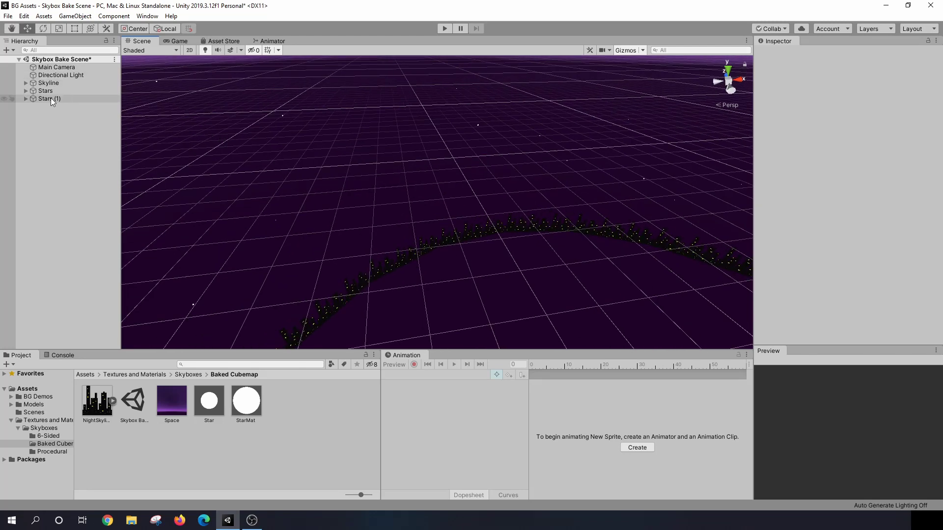
Expand Skyline, activate its Cylinder and select the NightSkyline sprite under Block 2
click(26, 83)
click(43, 91)
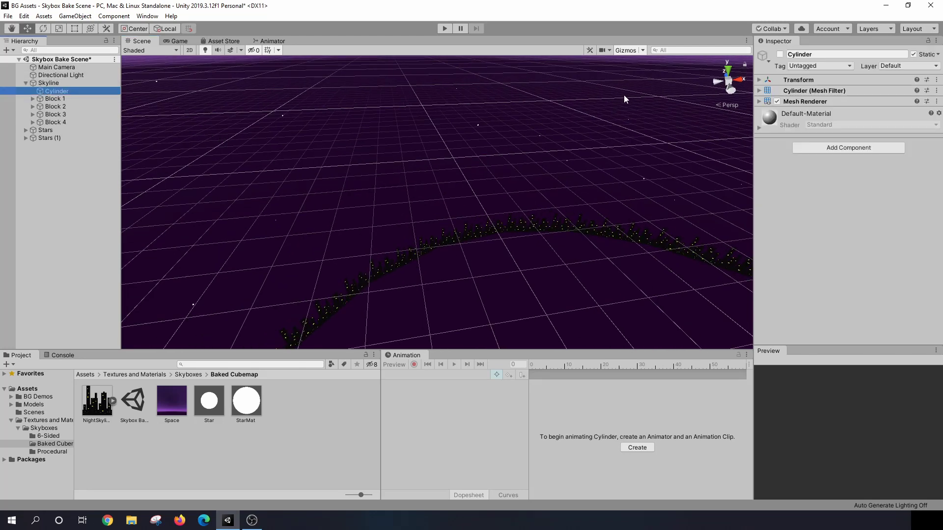
click(780, 54)
middle_drag(594, 236, 575, 229)
scroll(575, 229, up, 3)
click(577, 240)
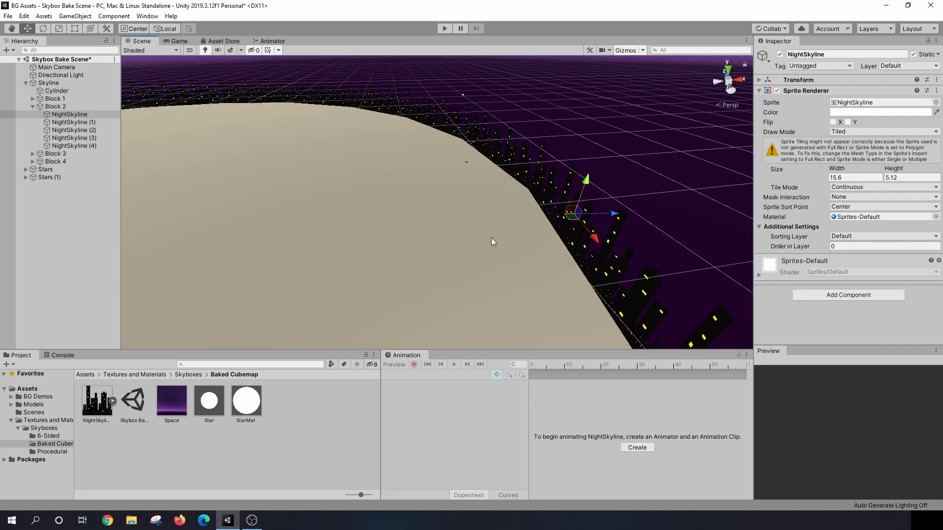
alt+drag(486, 235, 403, 234)
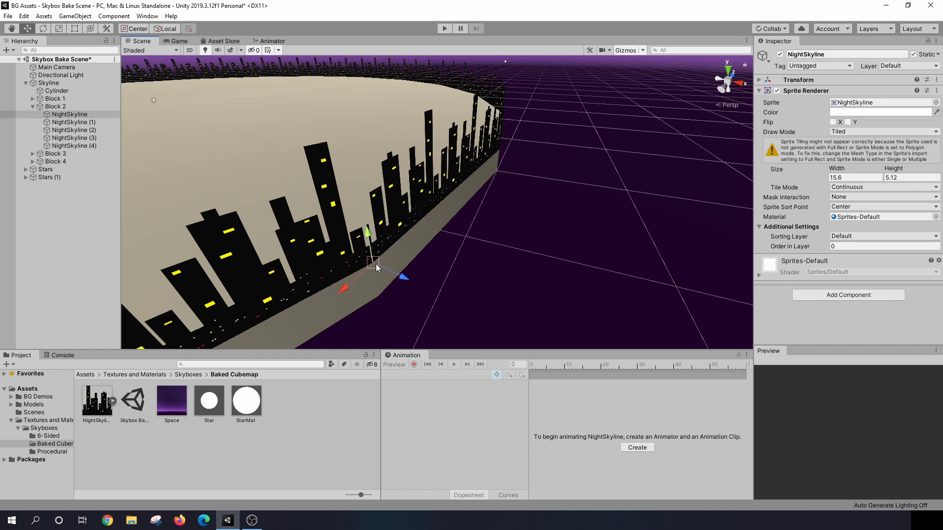
Orbit around the skyline ring, frame the beige Cylinder and deactivate it again
mouse_move(374, 261)
mouse_down()
mouse_move(391, 283)
mouse_move(373, 261)
mouse_up()
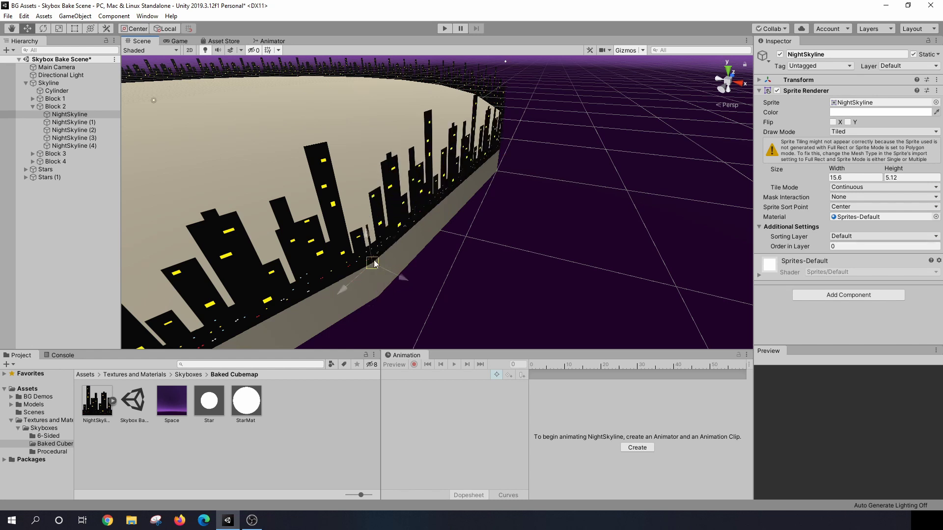
middle_drag(386, 260, 408, 238)
alt+drag(409, 237, 299, 225)
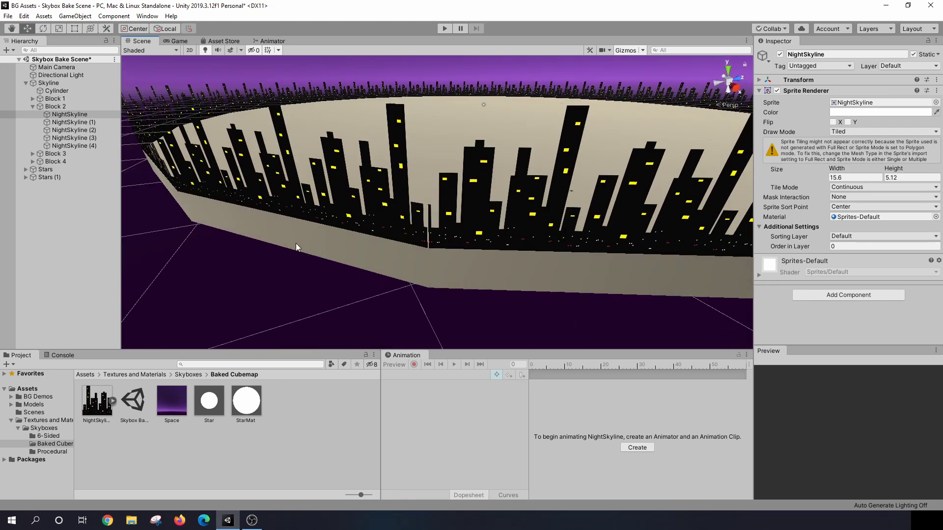
click(295, 245)
key(f)
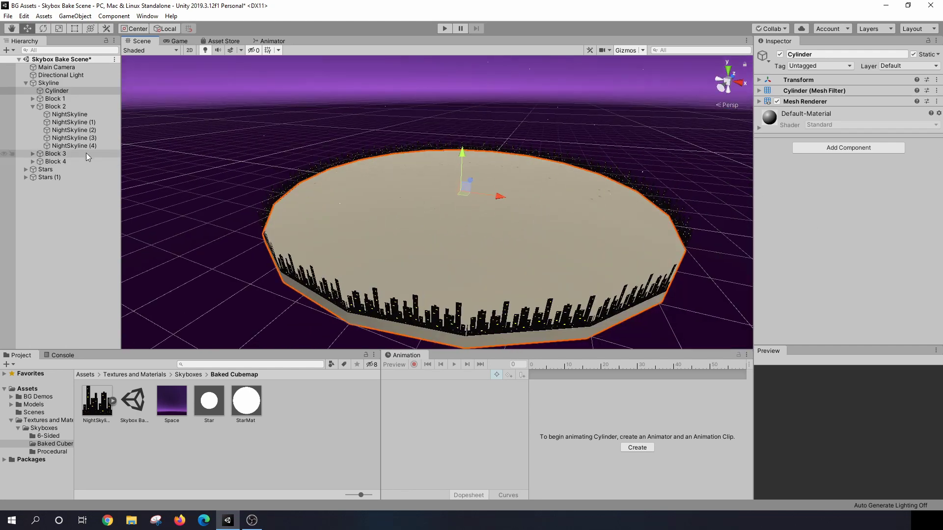
click(779, 54)
Collapse Block 2's children and frame Block 1 in the Scene view
right_drag(444, 201, 446, 218)
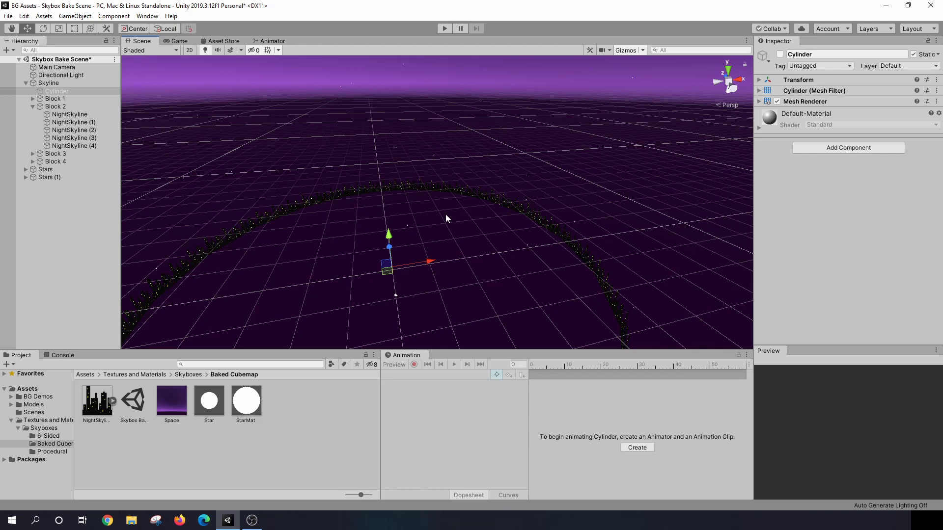
right_drag(535, 229, 416, 216)
click(78, 108)
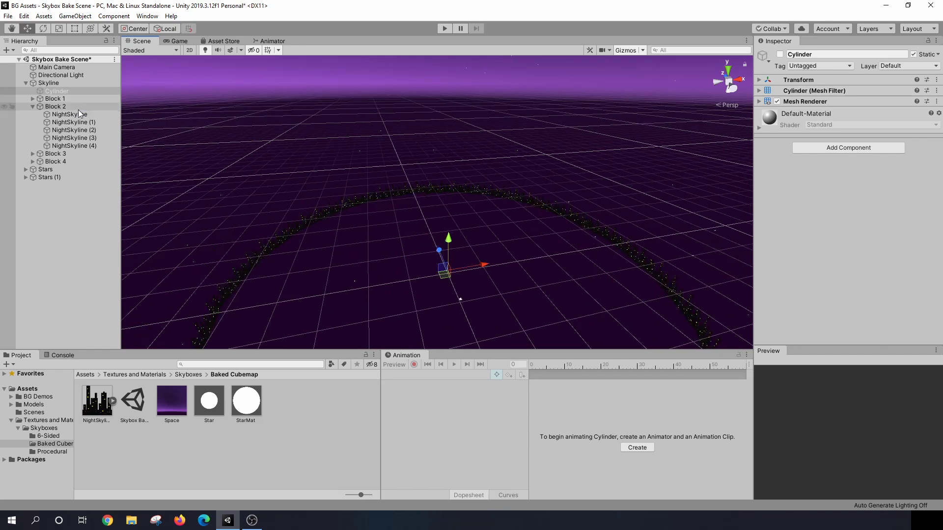
click(33, 106)
drag(32, 105, 63, 94)
double_click(61, 100)
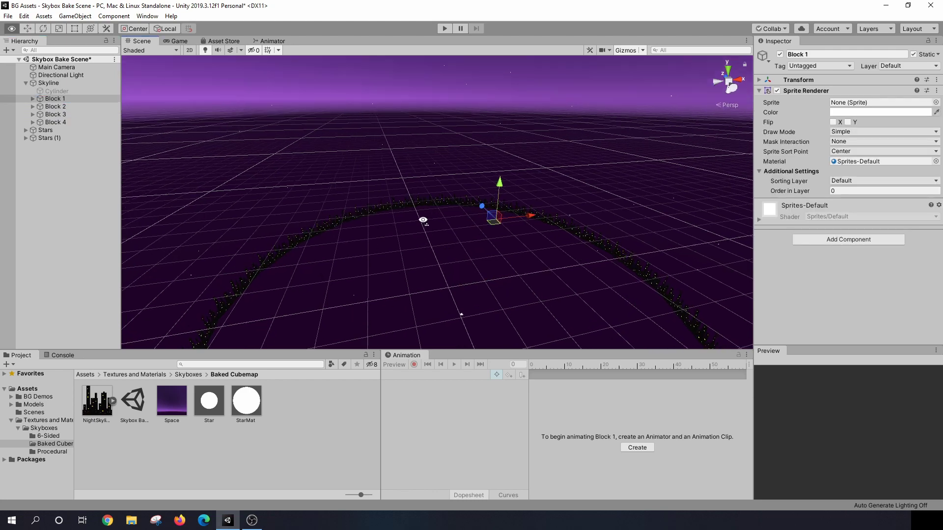
middle_drag(442, 216, 422, 221)
scroll(422, 222, up, 5)
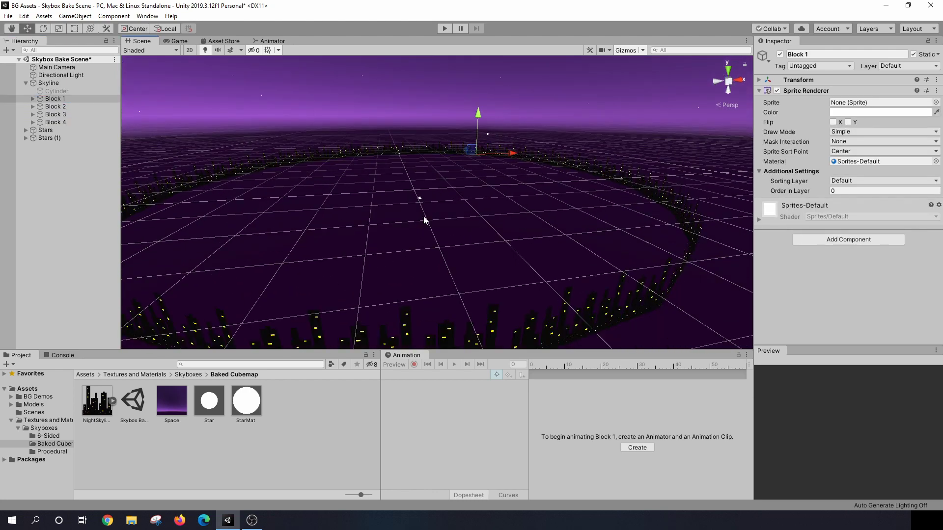
Collapse Skyline, frame the Sphere inside Stars, orbit the star ring, then collapse Stars
click(26, 83)
click(39, 90)
click(26, 91)
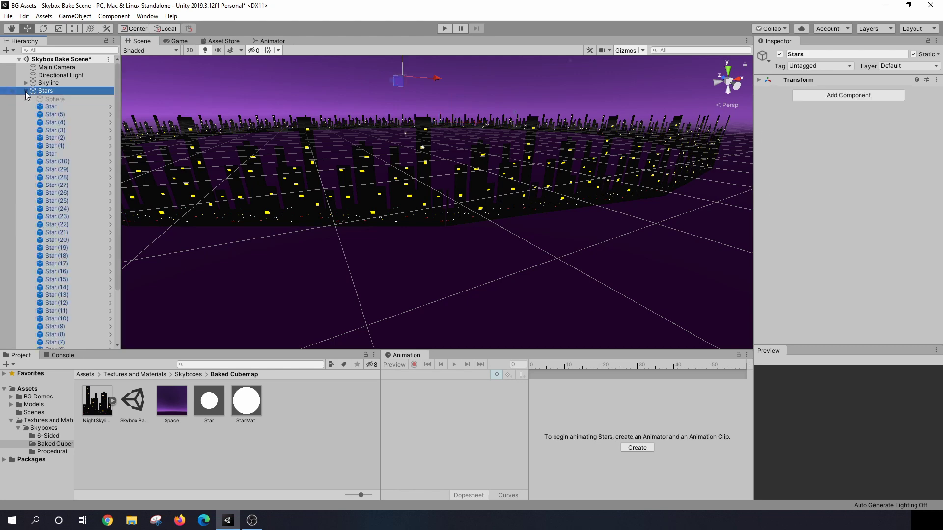
double_click(54, 98)
middle_drag(281, 144, 278, 158)
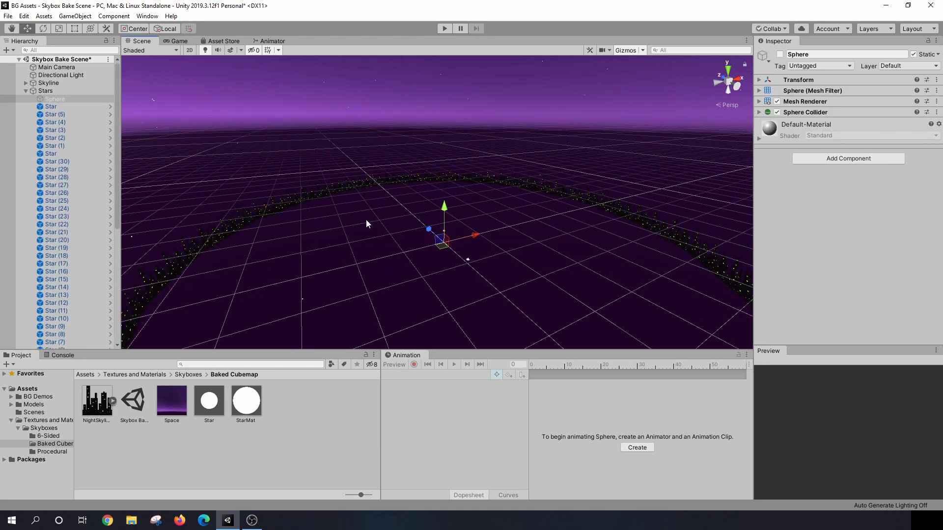
scroll(423, 263, down, 3)
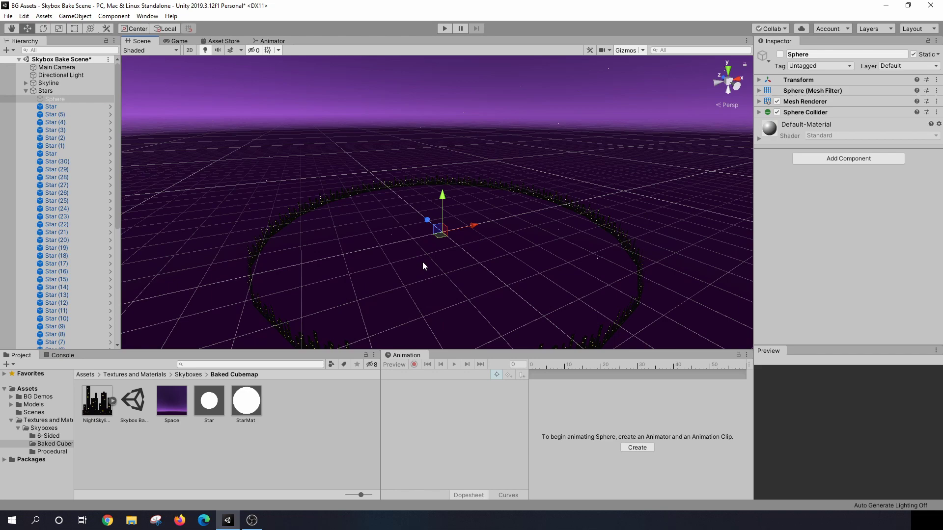
right_drag(565, 224, 455, 182)
right_drag(535, 219, 250, 156)
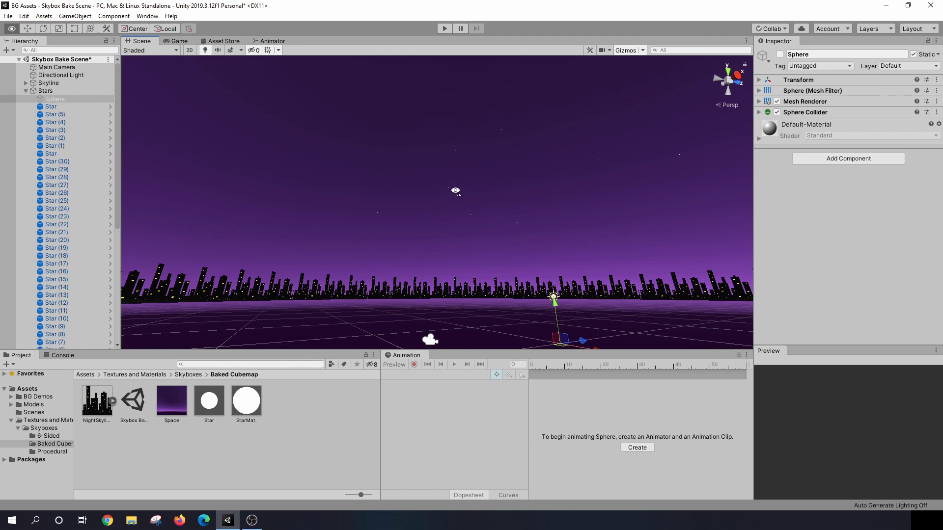
mouse_move(456, 196)
right_down()
mouse_move(452, 227)
mouse_move(461, 199)
right_up()
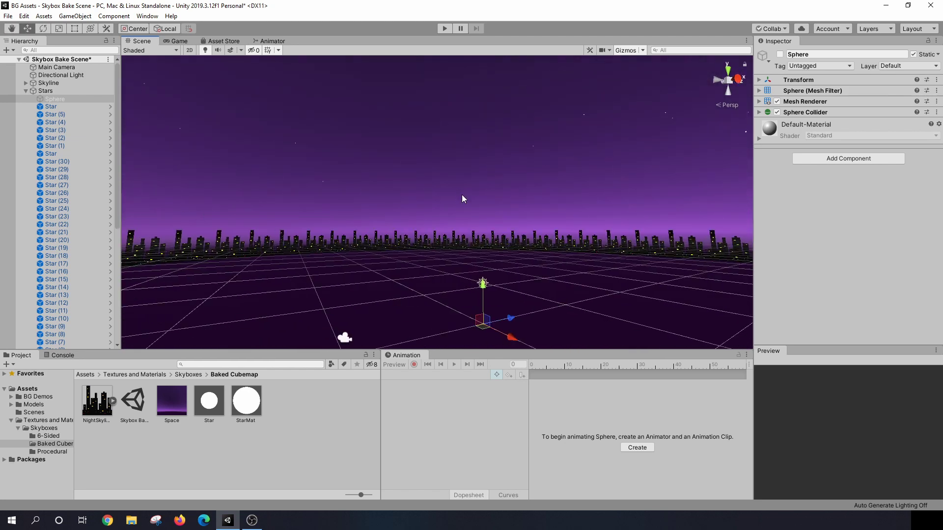
click(25, 92)
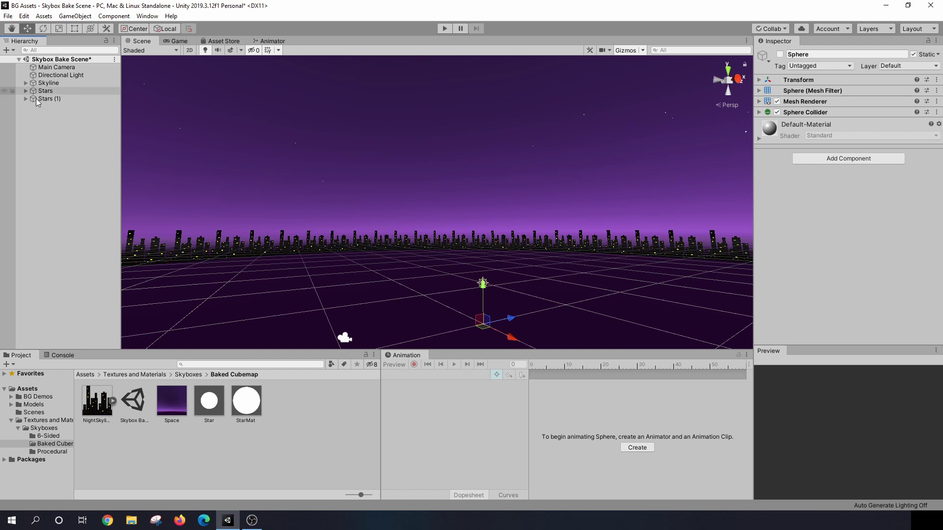
Mark the Skyline group Static, applying the change to all its children
right_drag(255, 162, 274, 150)
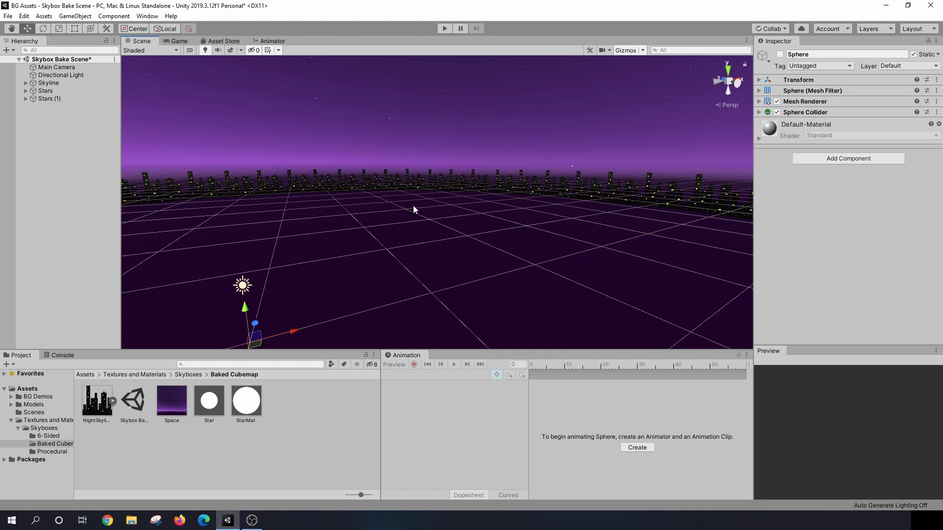
click(84, 84)
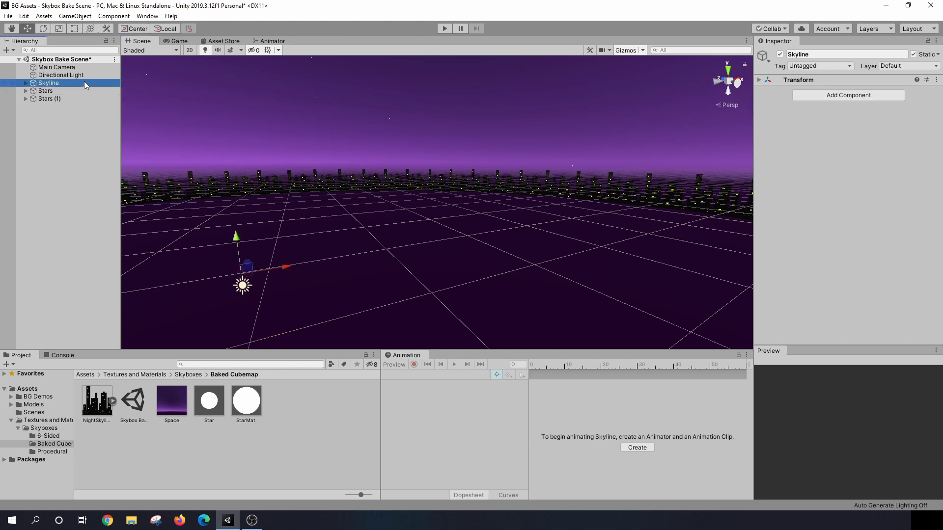
mouse_move(274, 178)
right_down()
mouse_move(400, 187)
mouse_move(399, 179)
mouse_move(283, 178)
right_up()
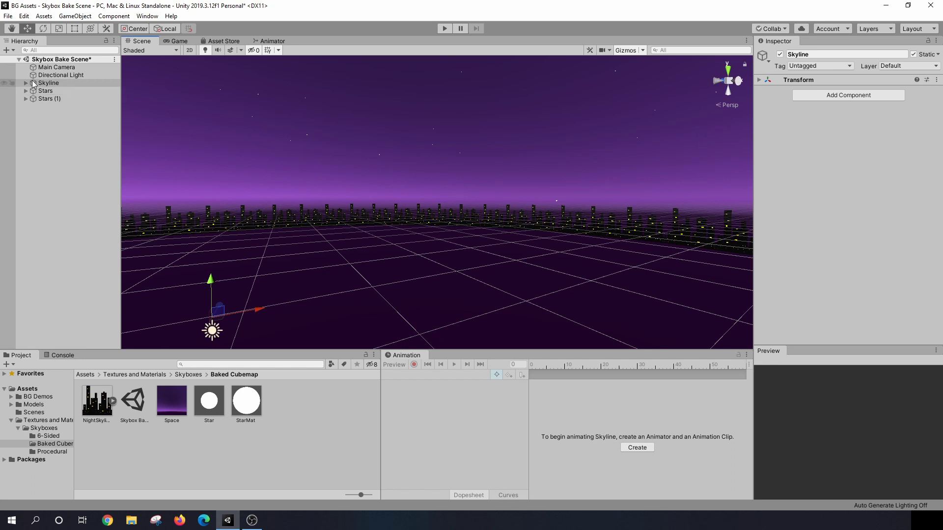
click(931, 55)
click(439, 280)
click(913, 55)
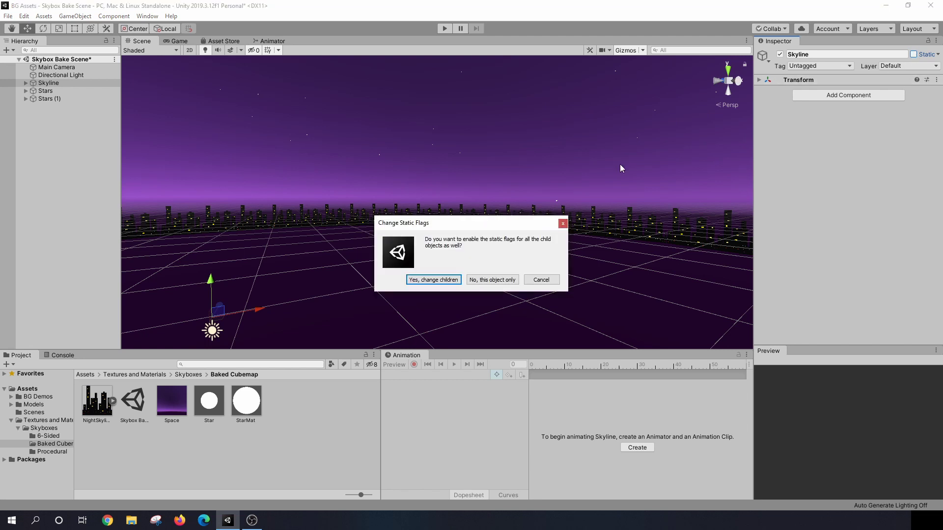
click(448, 281)
Select Stars and Stars (1), then orbit the view across the grid and skyline
click(54, 91)
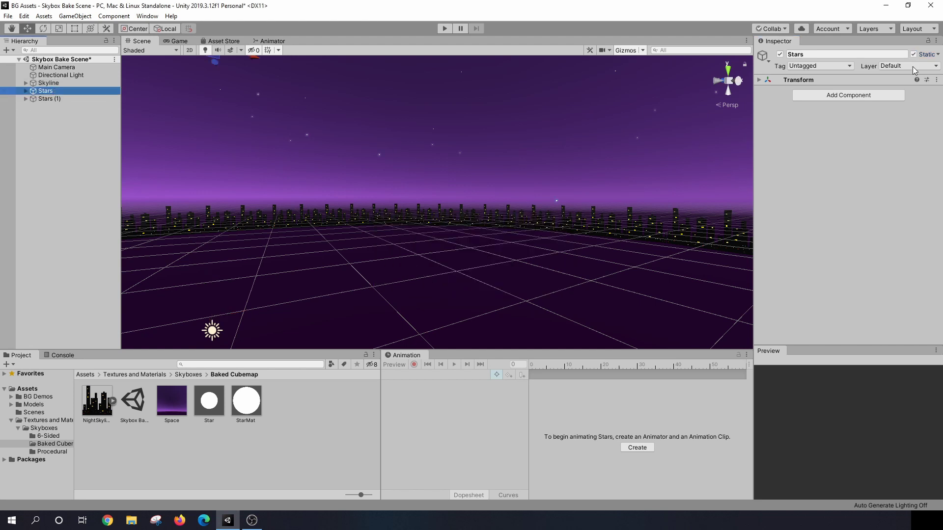
click(72, 99)
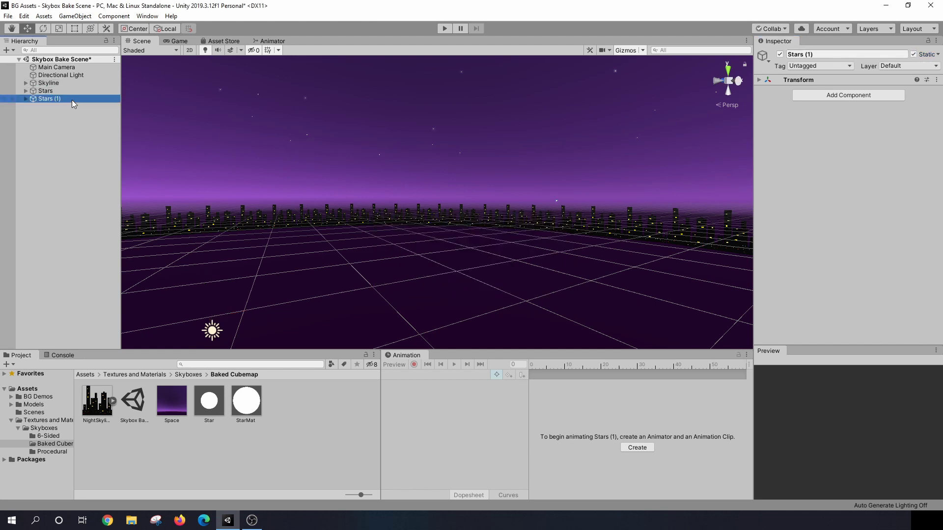
right_drag(553, 180, 373, 227)
middle_drag(372, 228, 439, 255)
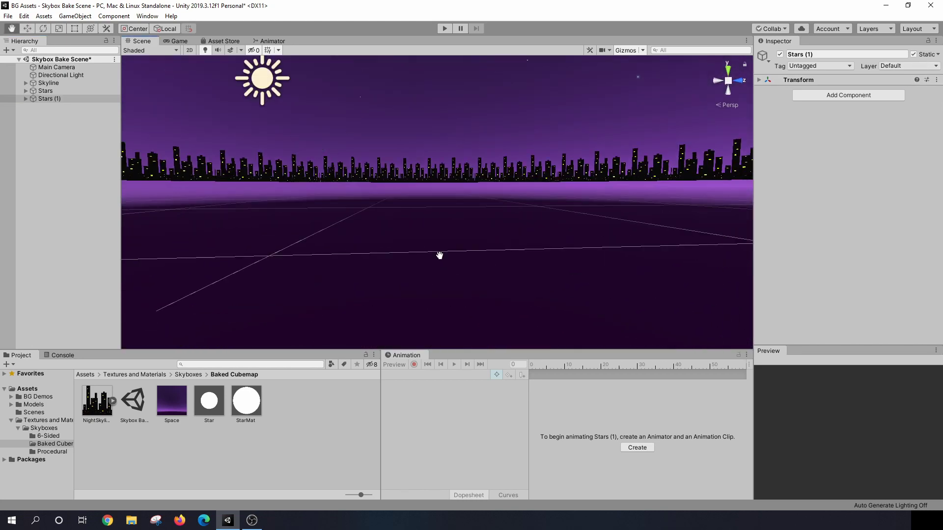
right_drag(440, 255, 520, 268)
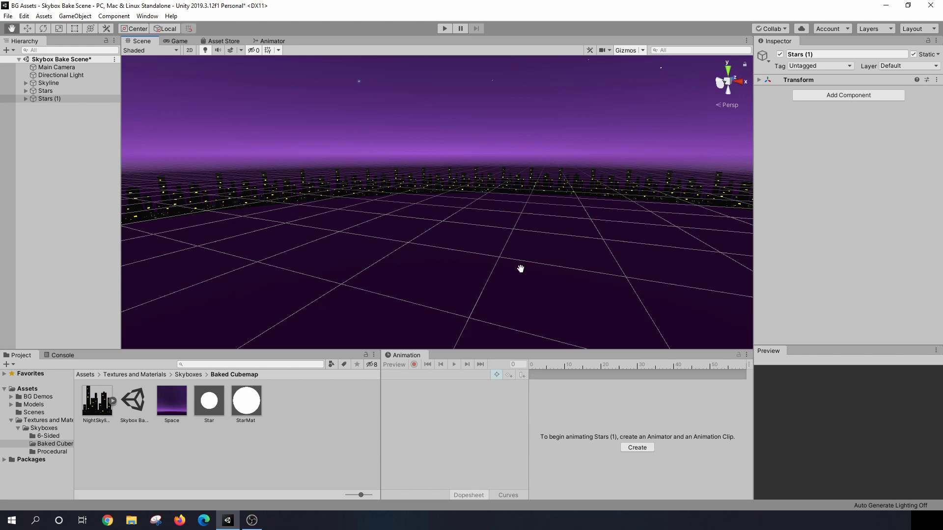
middle_drag(520, 268, 513, 268)
Add a Reflection Probe to the scene from the Hierarchy's Light menu
right_click(75, 140)
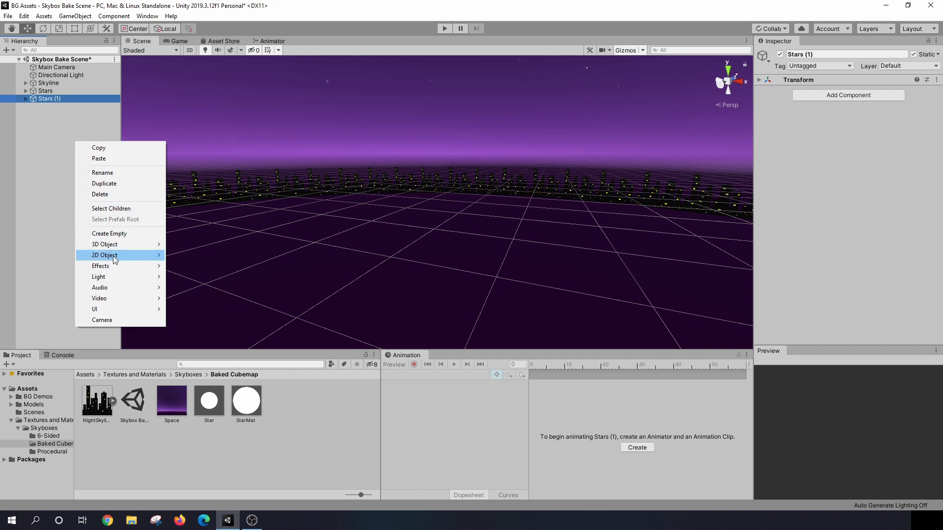
mouse_move(127, 277)
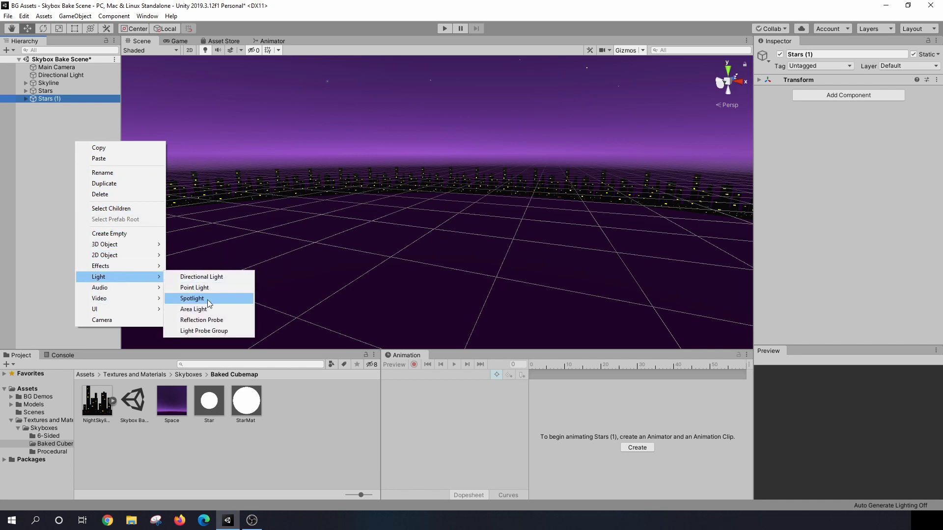
click(222, 320)
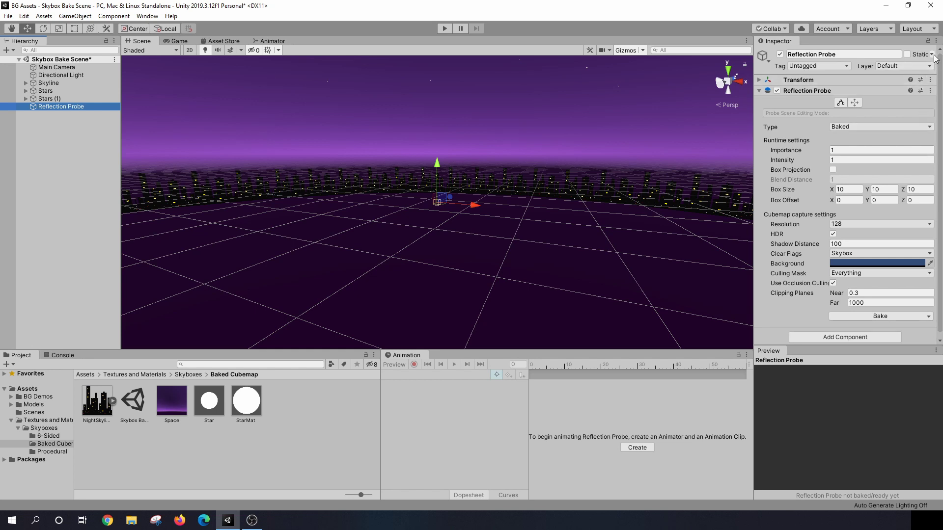
Reset the probe's Transform to position 0, 0, 0 and bring its box into view
click(763, 81)
click(930, 79)
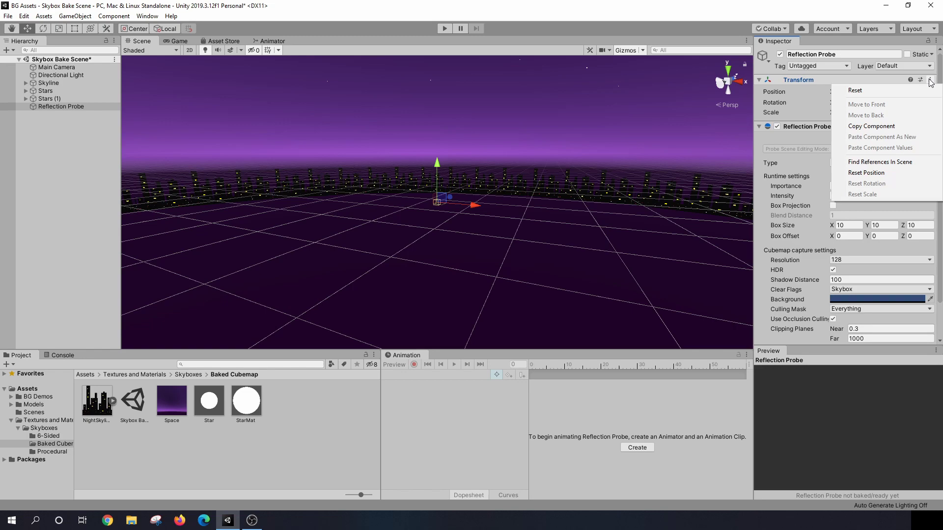
click(914, 90)
scroll(552, 224, up, 5)
right_drag(394, 287, 440, 237)
scroll(437, 246, down, 5)
middle_drag(440, 238, 393, 211)
right_drag(393, 210, 436, 212)
middle_drag(436, 212, 438, 207)
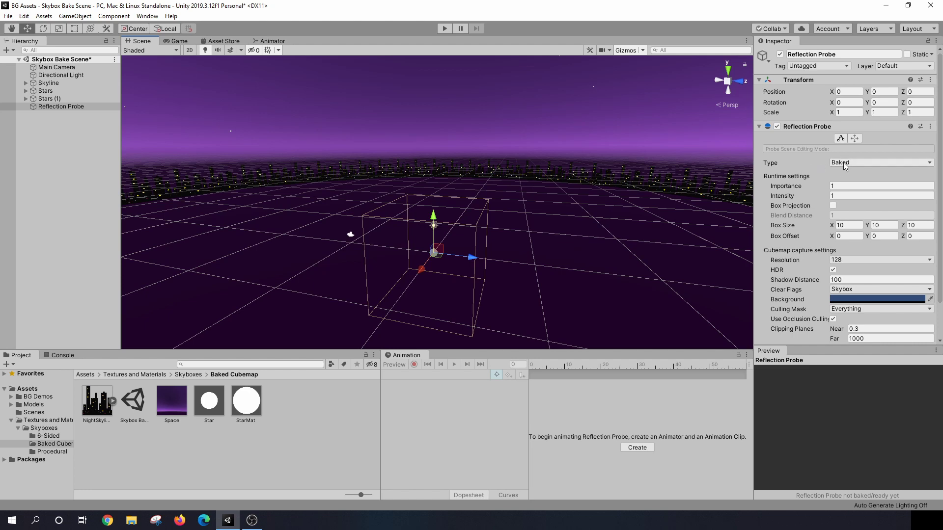
scroll(679, 208, down, 3)
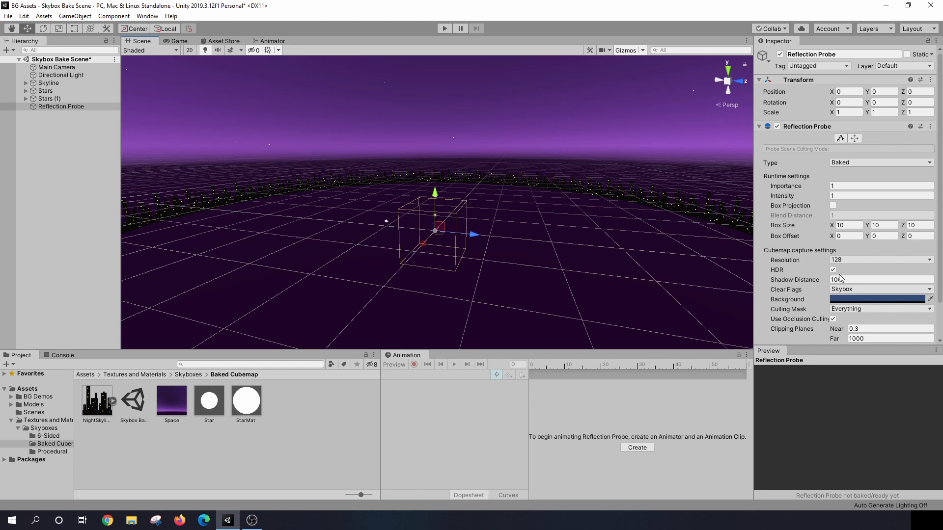
scroll(909, 297, down, 2)
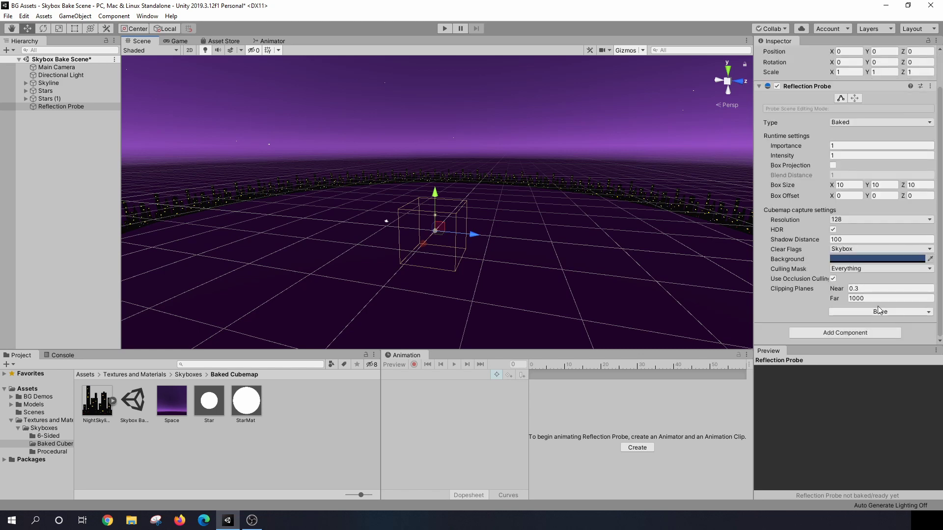
Set the Reflection Probe resolution to 1024 and bake it
click(861, 217)
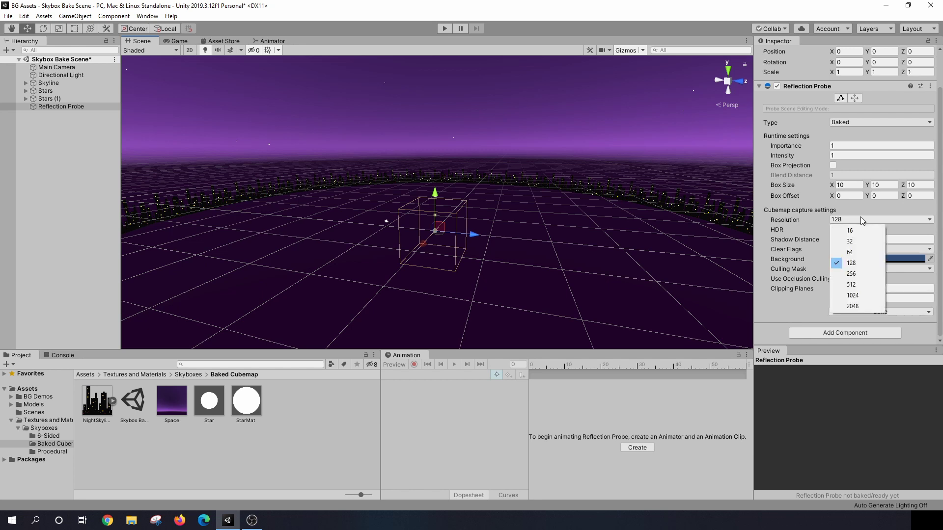
click(873, 299)
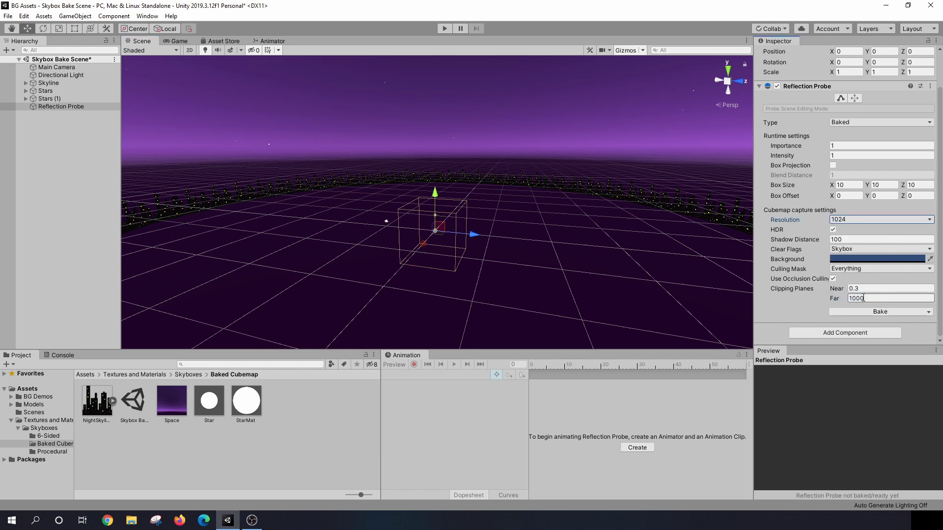
key(Return)
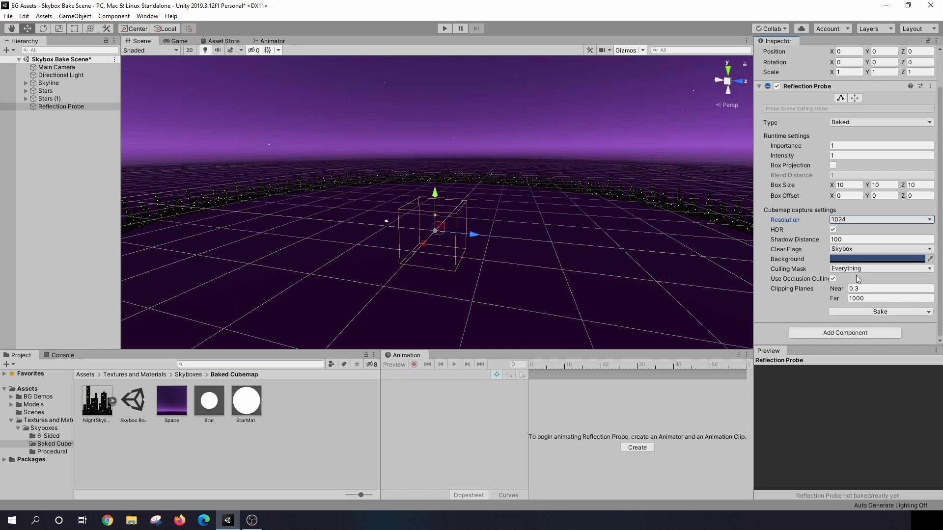
click(884, 314)
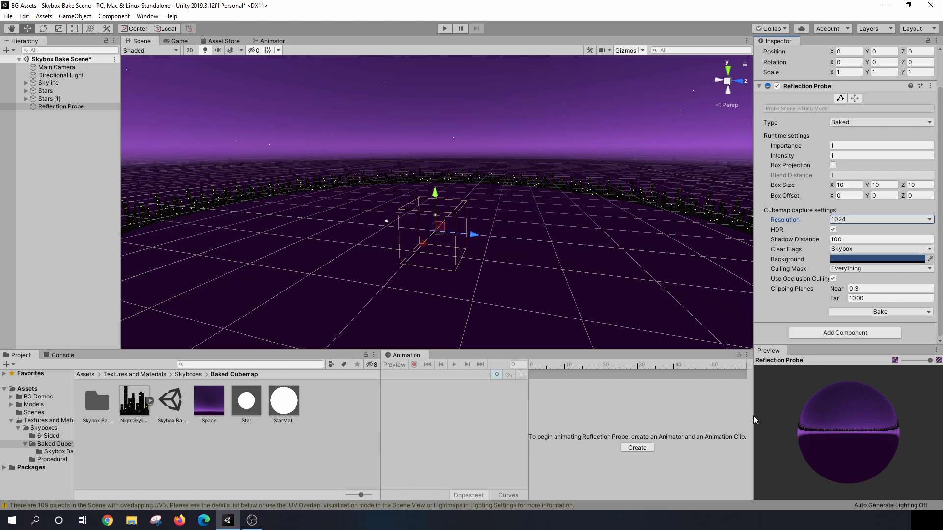
Enlarge the probe's preview in a wider Inspector and rotate the sphere to level the skyline
drag(886, 429, 837, 452)
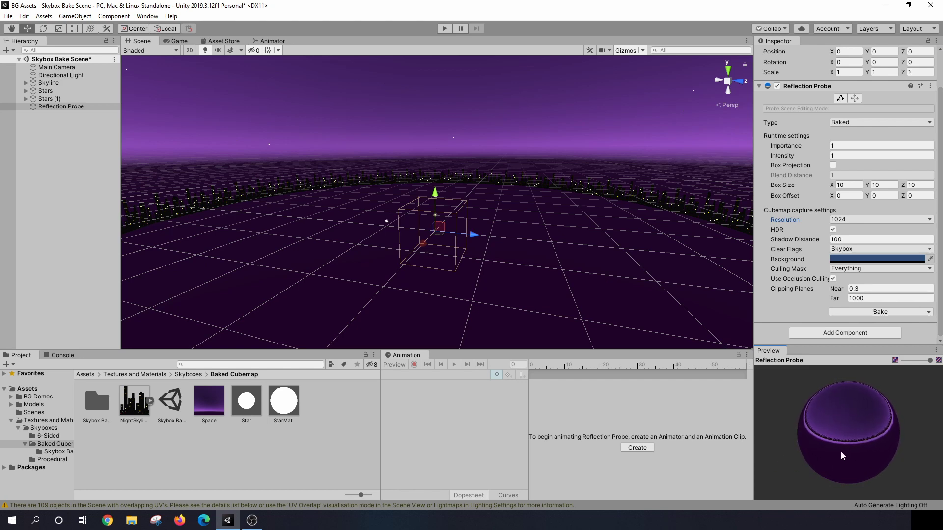
drag(841, 452, 791, 196)
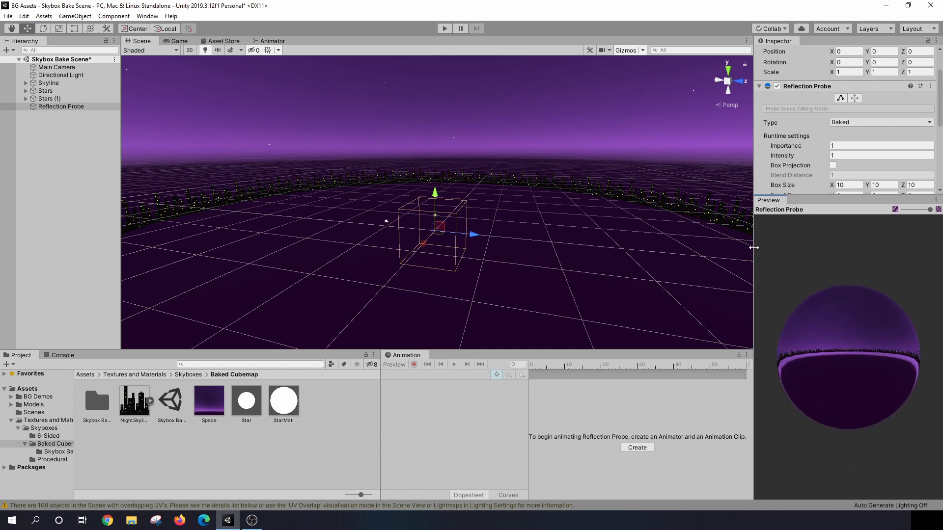
drag(753, 253, 517, 257)
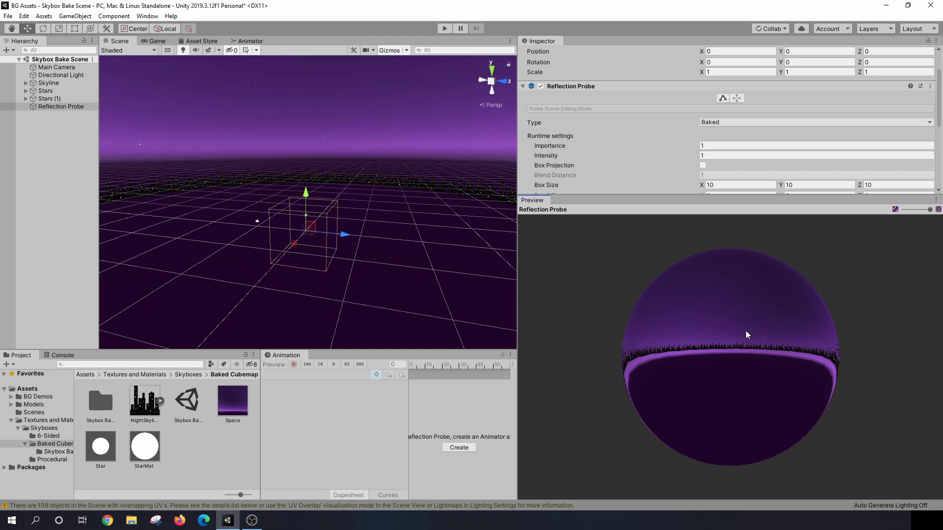
drag(746, 331, 562, 308)
drag(747, 353, 775, 363)
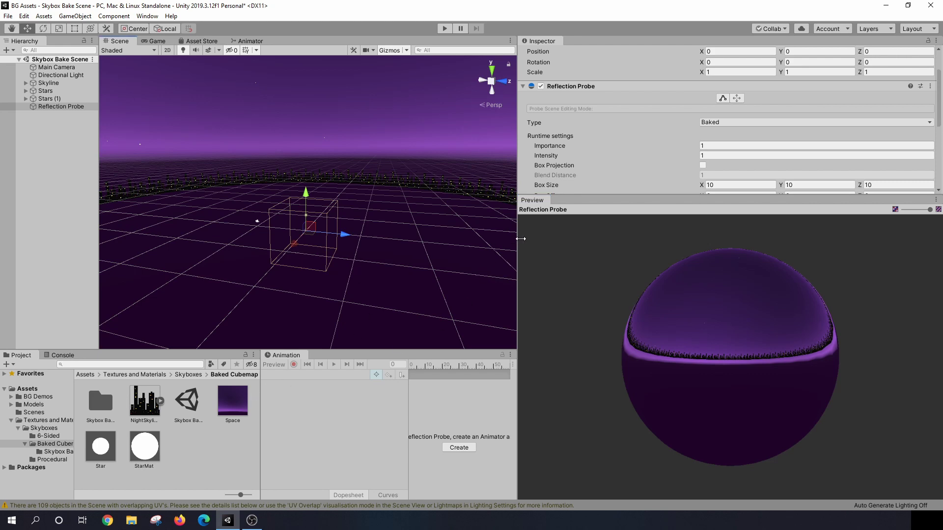
Create a scene asset named 'Skybox Test' next to Skybox Bake Scene in Baked Cubemap
drag(516, 240, 668, 238)
right_click(171, 456)
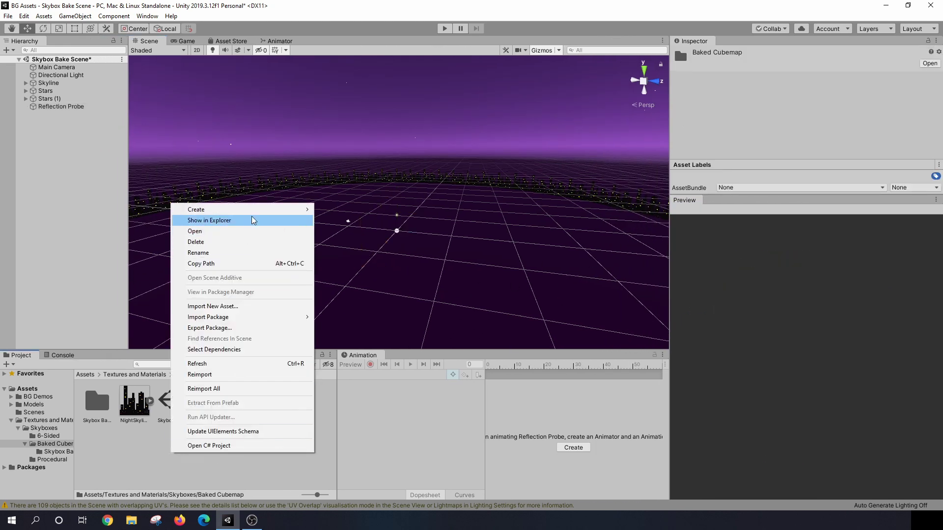
mouse_move(255, 213)
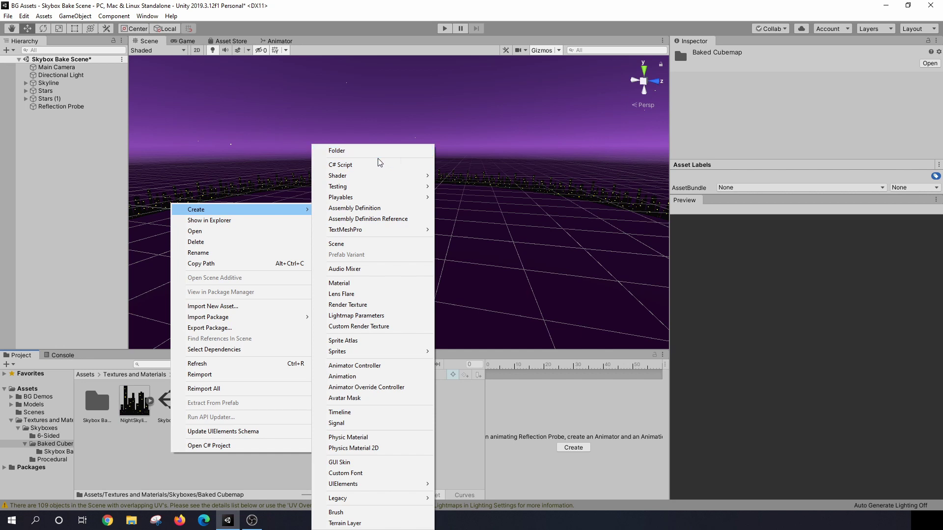
click(353, 244)
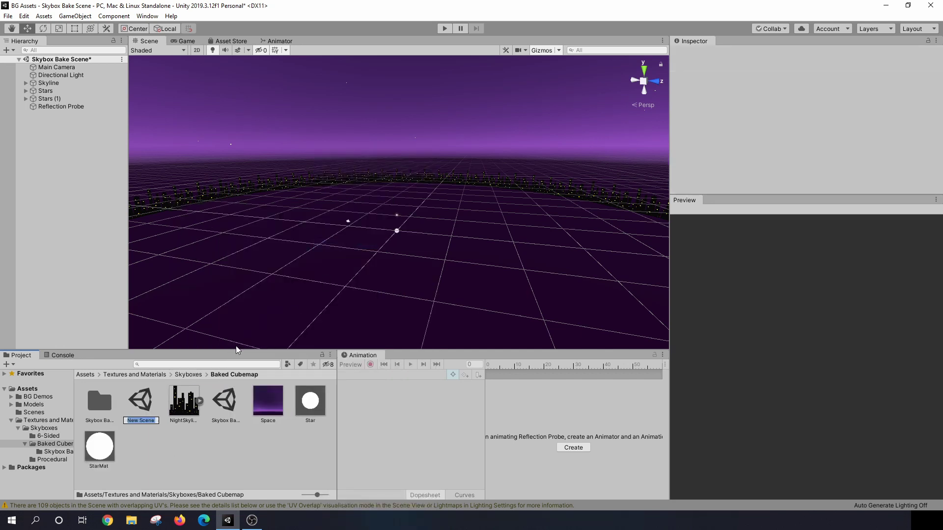
text(Skybox Test)
key(Return)
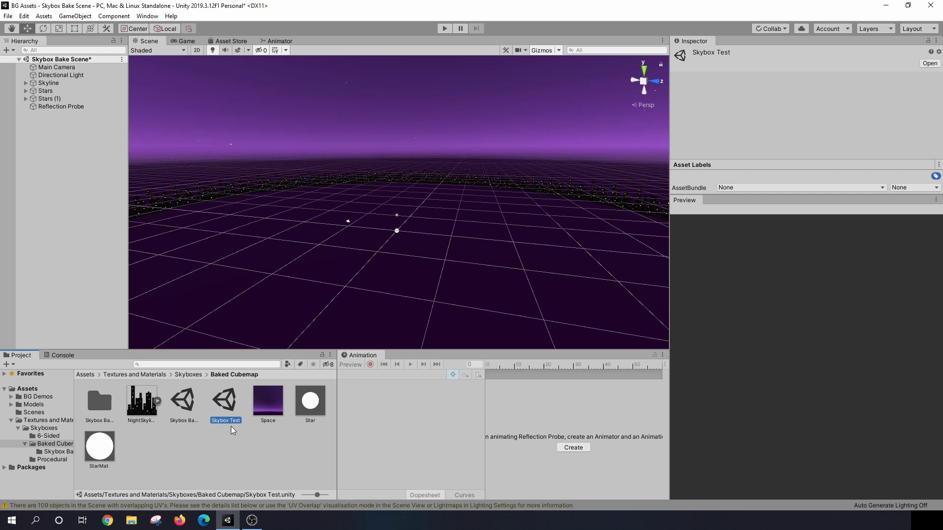
click(185, 401)
click(225, 402)
Open the Skybox Bake Scene folder and inspect LightingData, ReflectionProbe-1 and 1024x1024 ReflectionProbe-0
click(190, 415)
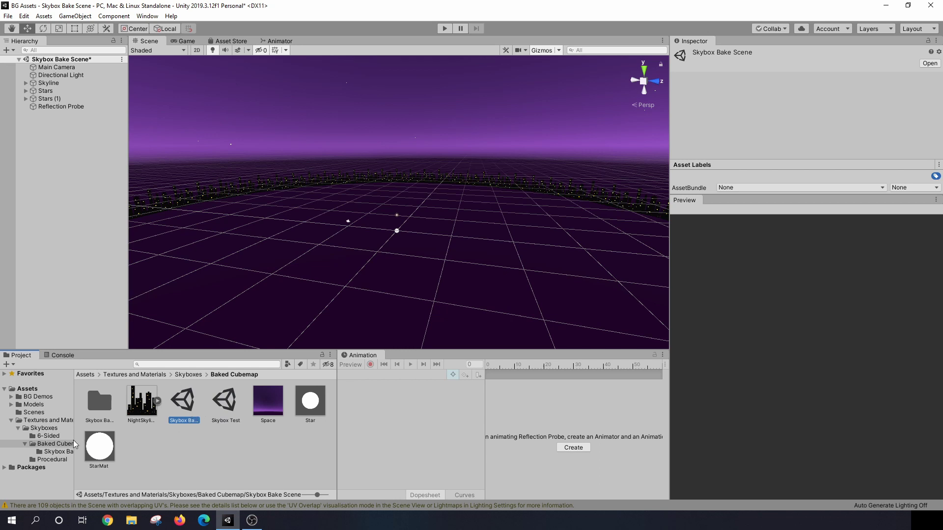
double_click(104, 411)
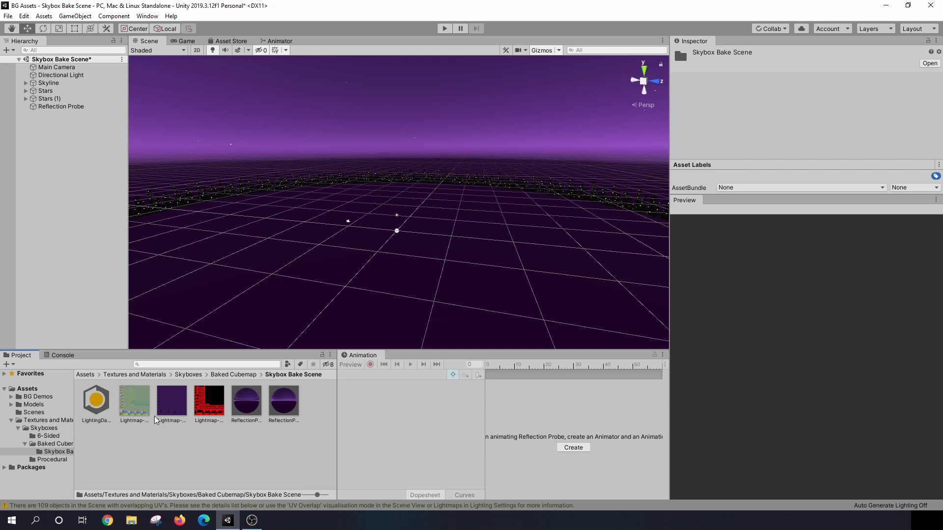
click(98, 410)
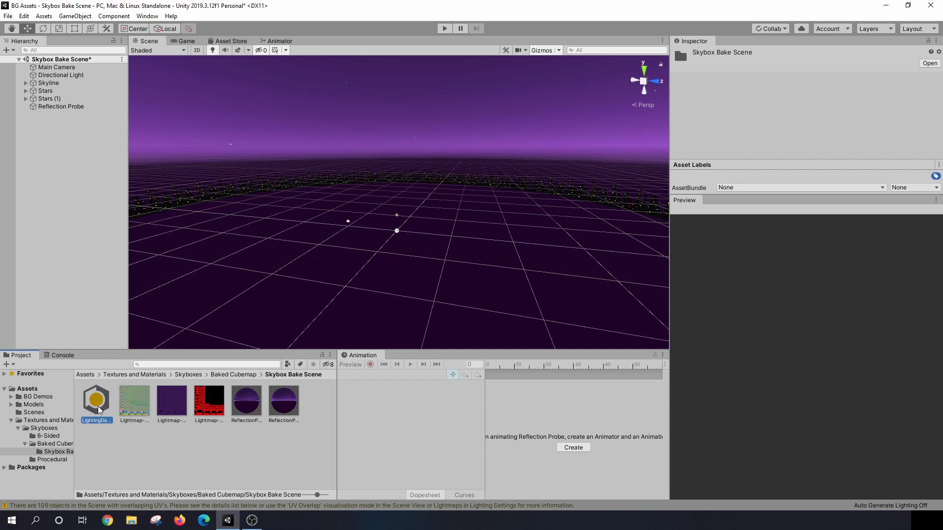
click(248, 415)
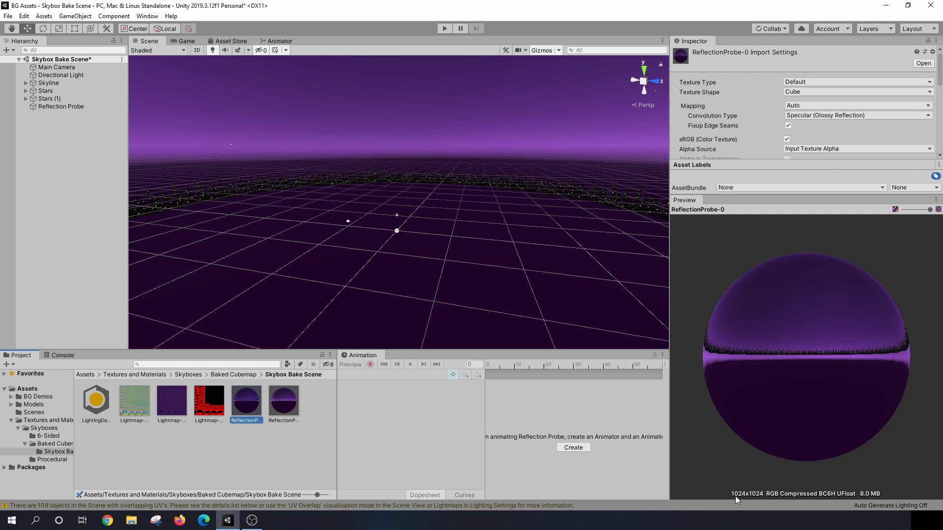
click(280, 400)
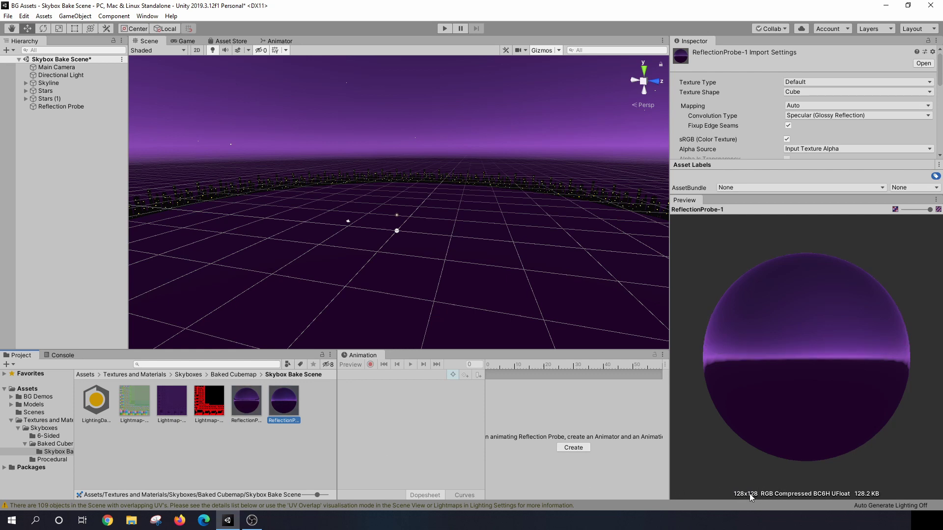
click(257, 415)
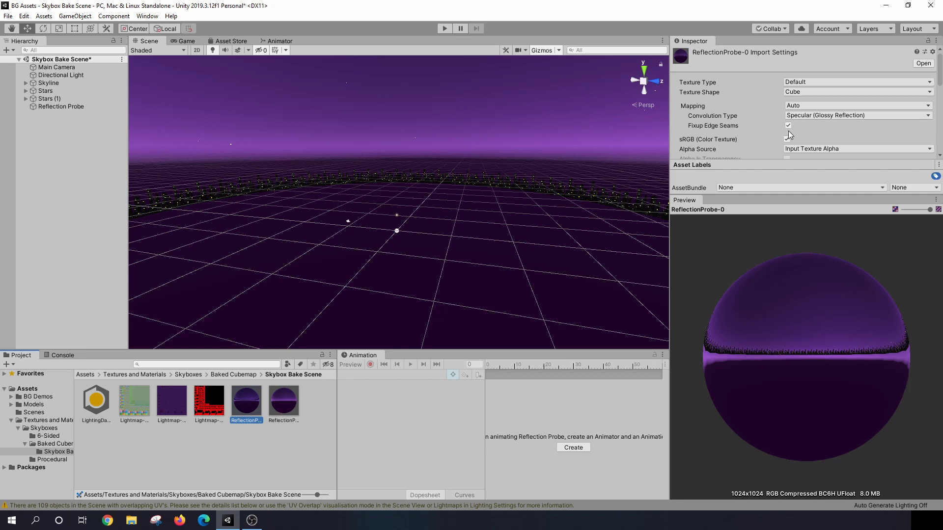
Set ReflectionProbe-0's Convolution Type to None and apply it on returning to Baked Cubemap
click(875, 118)
click(854, 127)
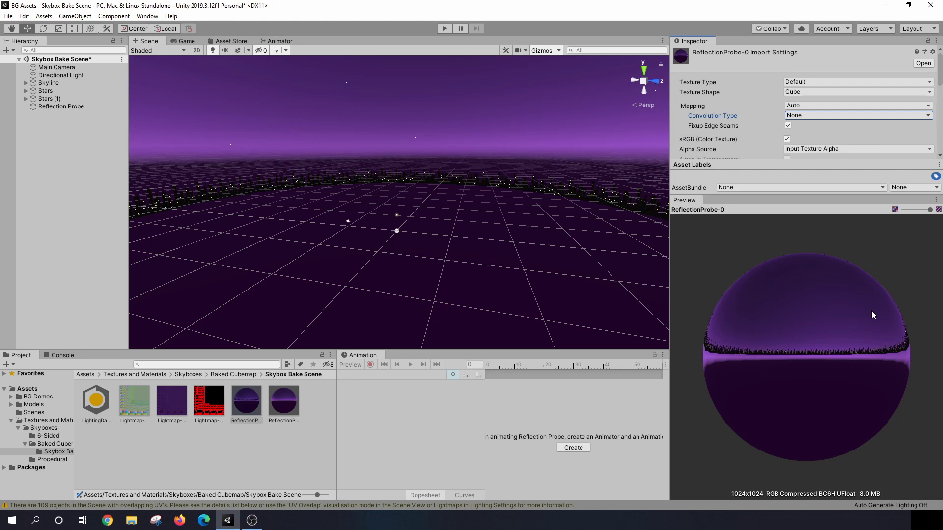
drag(871, 310, 823, 284)
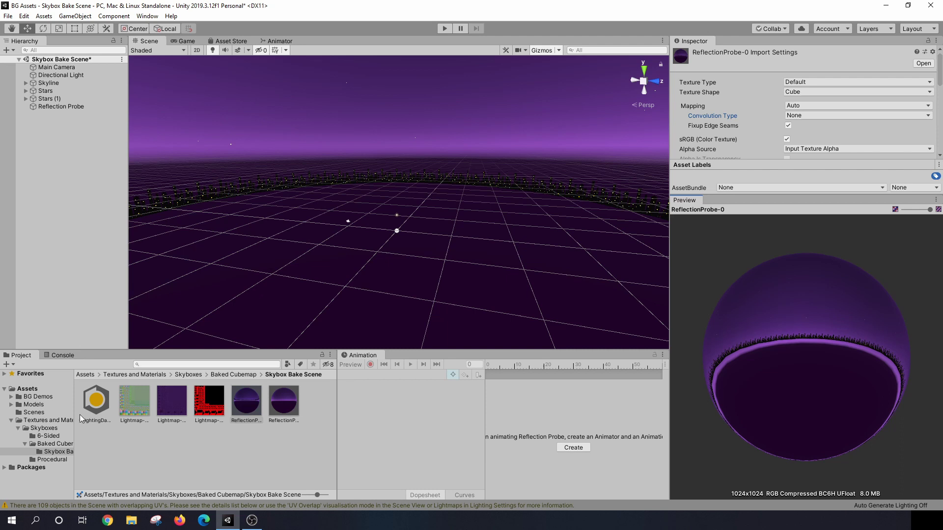
click(43, 436)
click(45, 444)
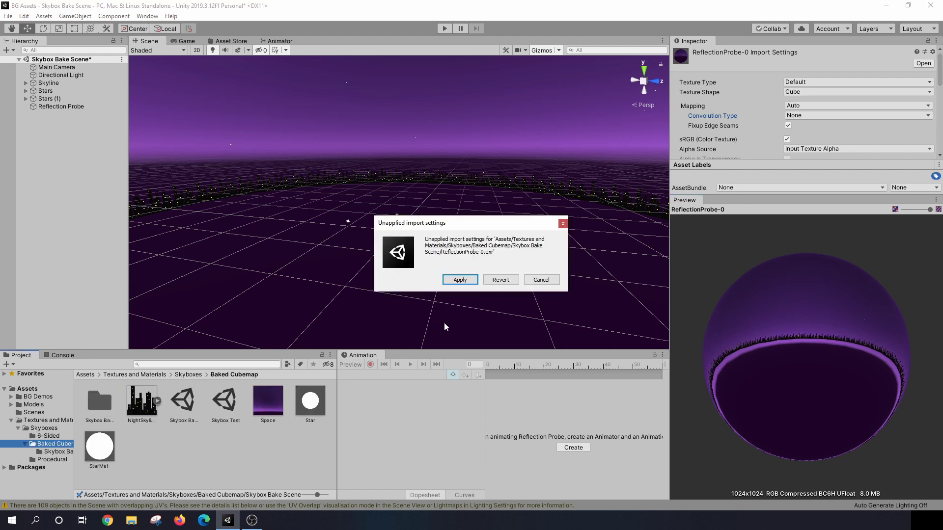
click(459, 280)
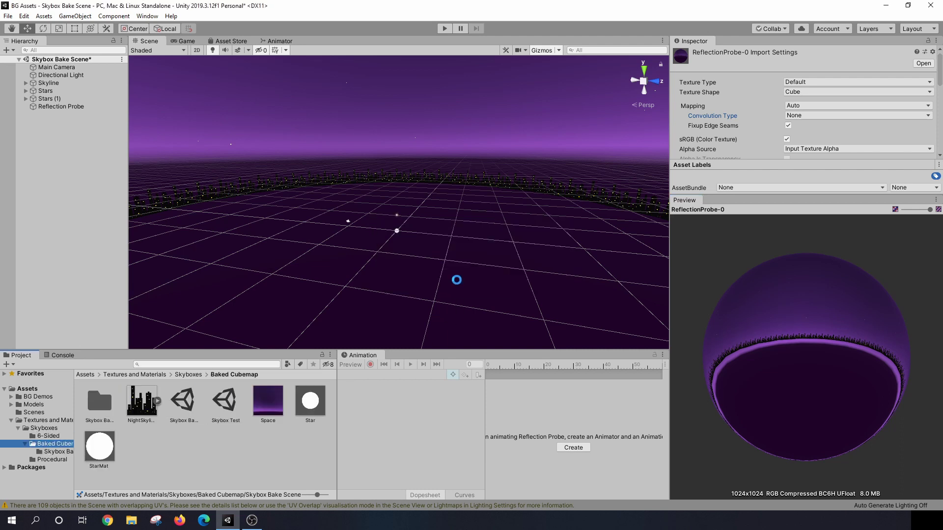
Create a new material named 'Night Skybox' in the Baked Cubemap folder
click(176, 431)
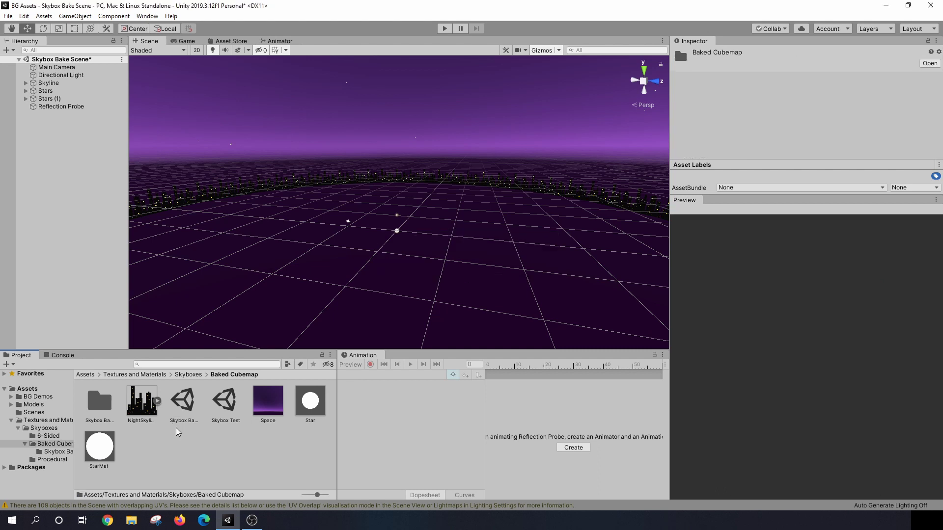
right_click(178, 432)
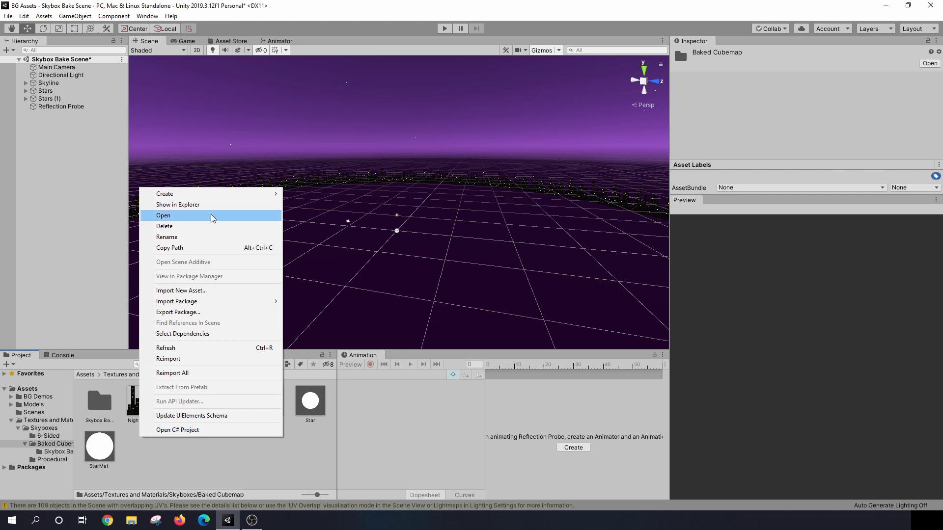
mouse_move(227, 197)
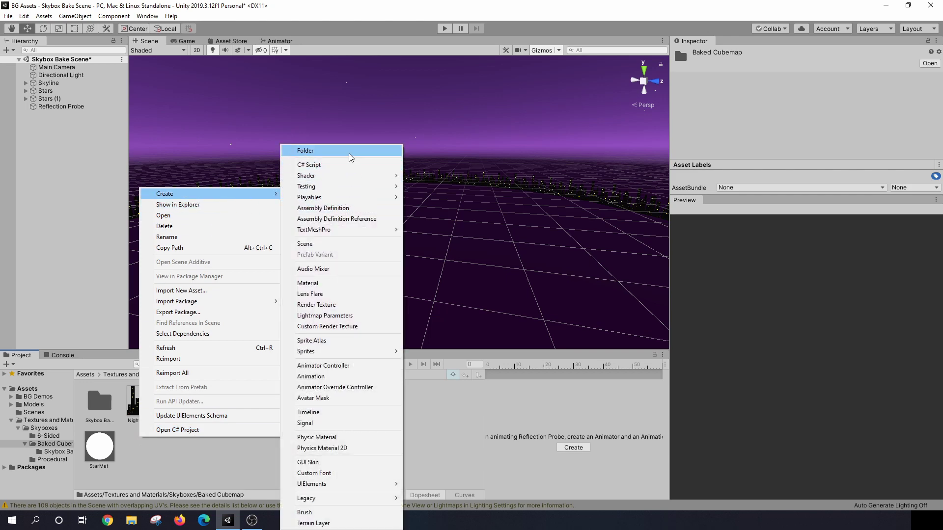
click(337, 282)
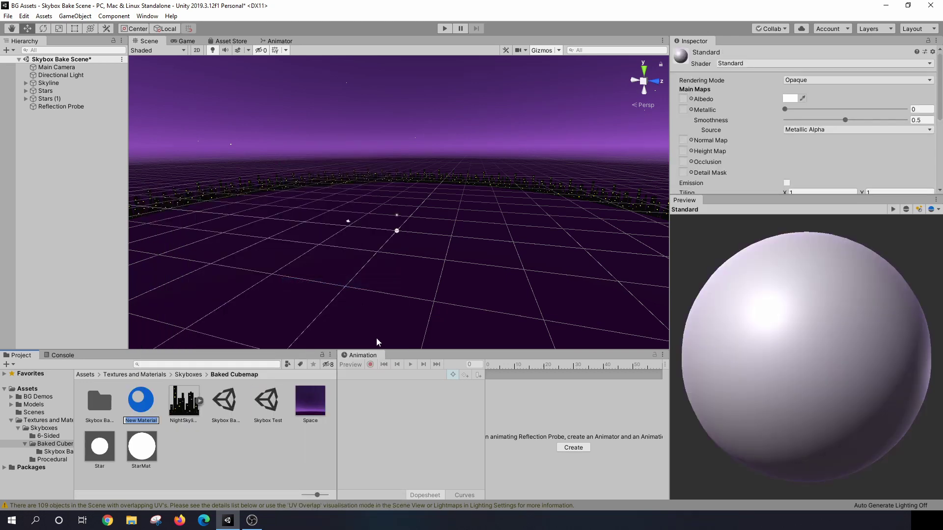
text(NightSky)
key(BackSpace)
key(BackSpace)
key(BackSpace)
text(Skybox)
key(Return)
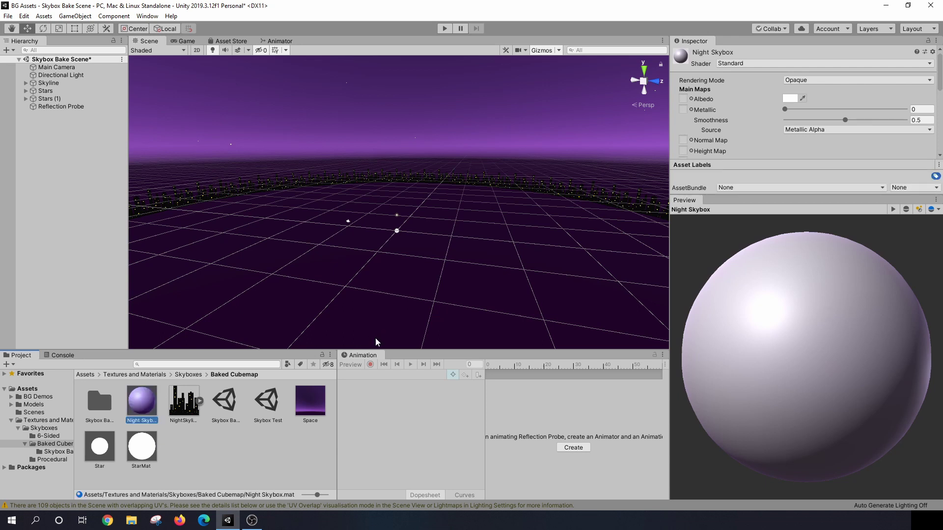
click(816, 63)
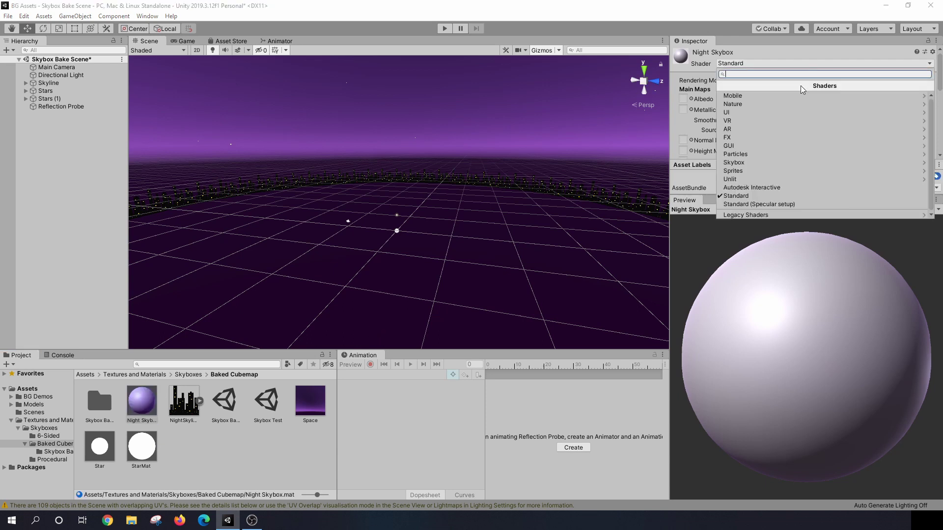
click(782, 163)
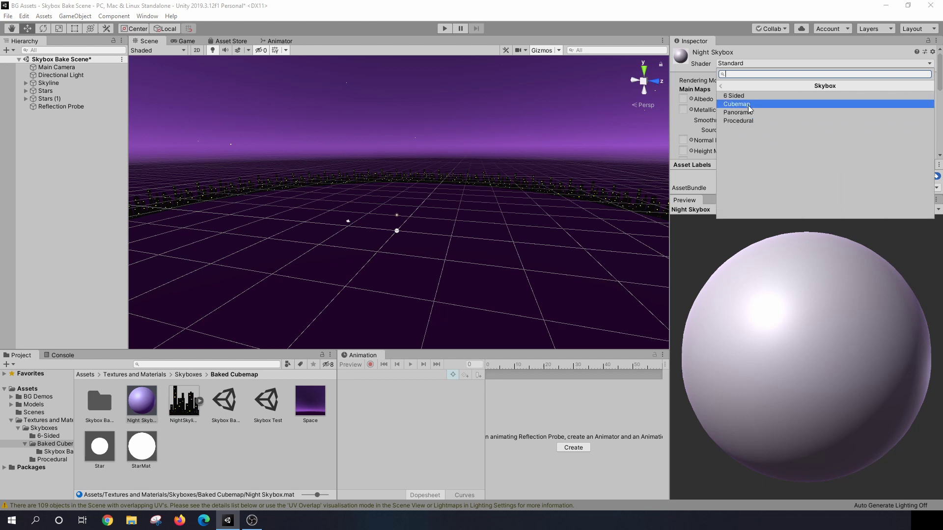
Give Night Skybox the Skybox/Cubemap shader with ReflectionProbe-0 as its cubemap
click(748, 105)
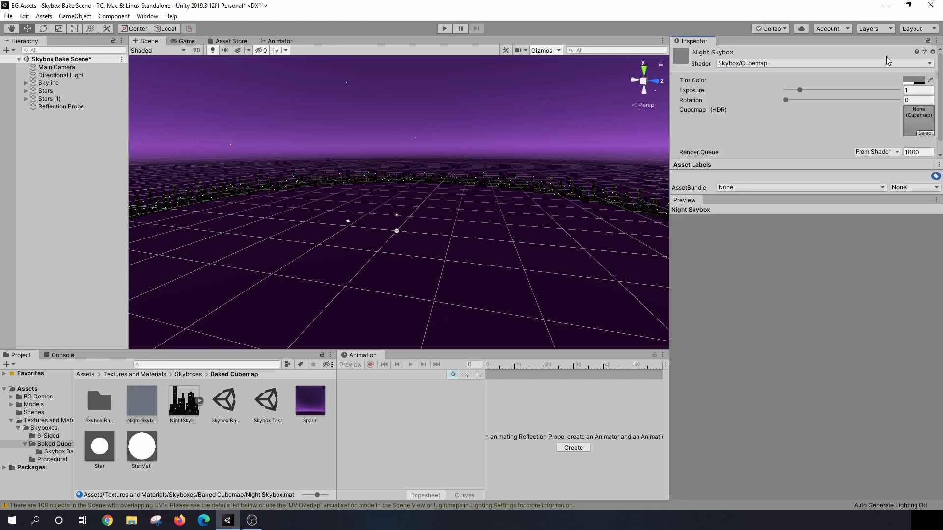
click(925, 133)
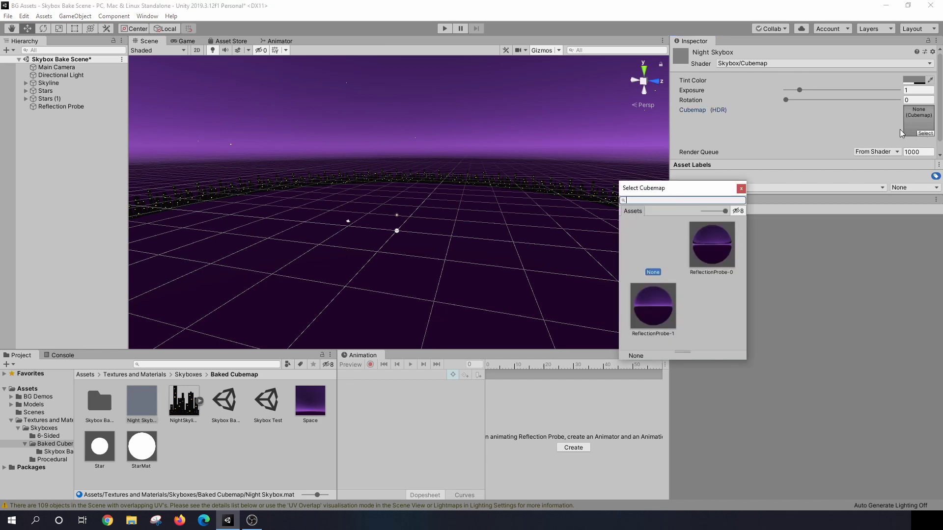
click(707, 251)
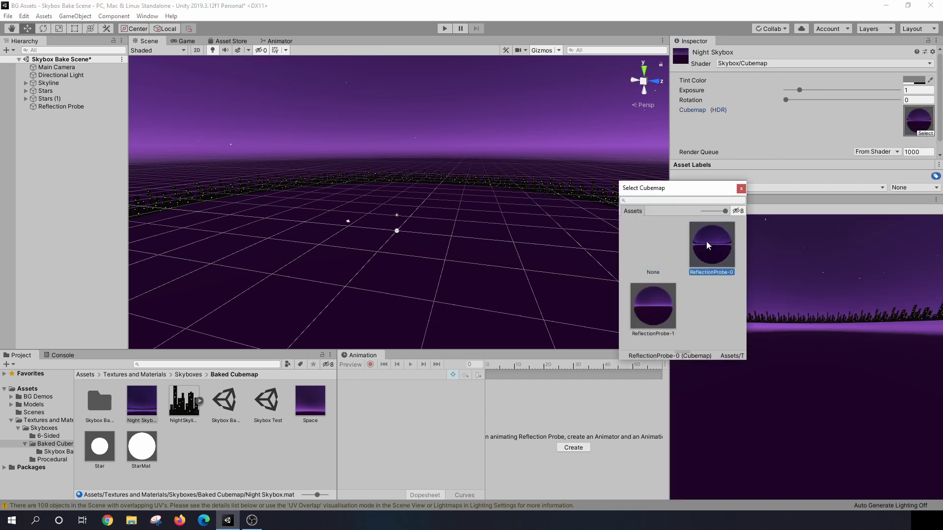
click(664, 298)
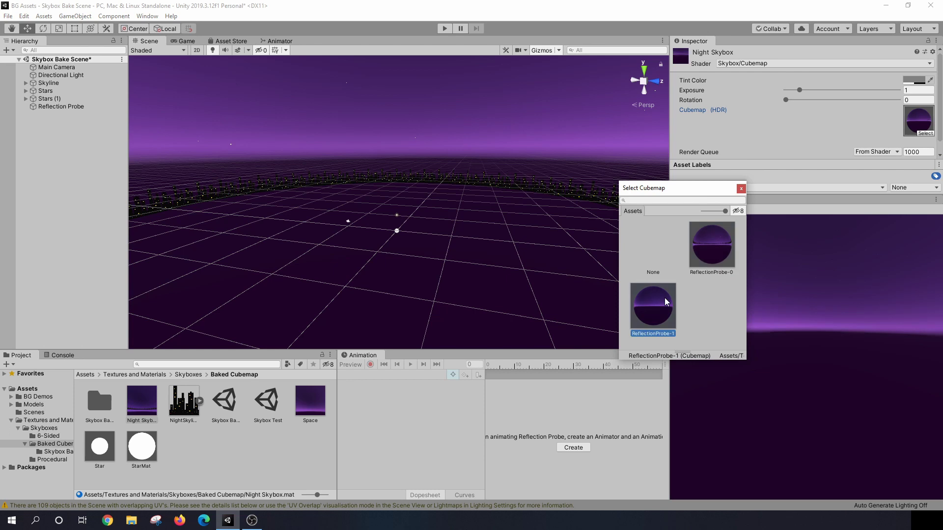
click(711, 249)
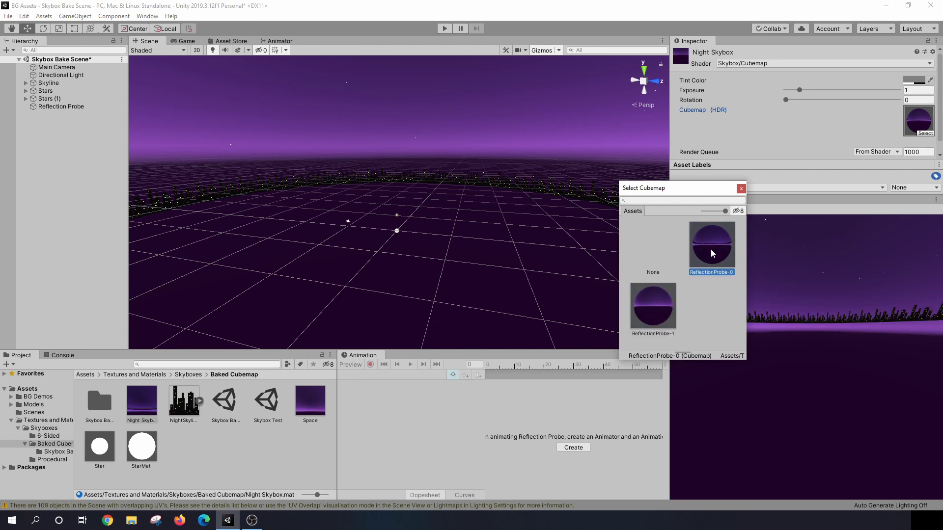
click(740, 189)
drag(744, 292, 766, 309)
right_drag(606, 266, 509, 259)
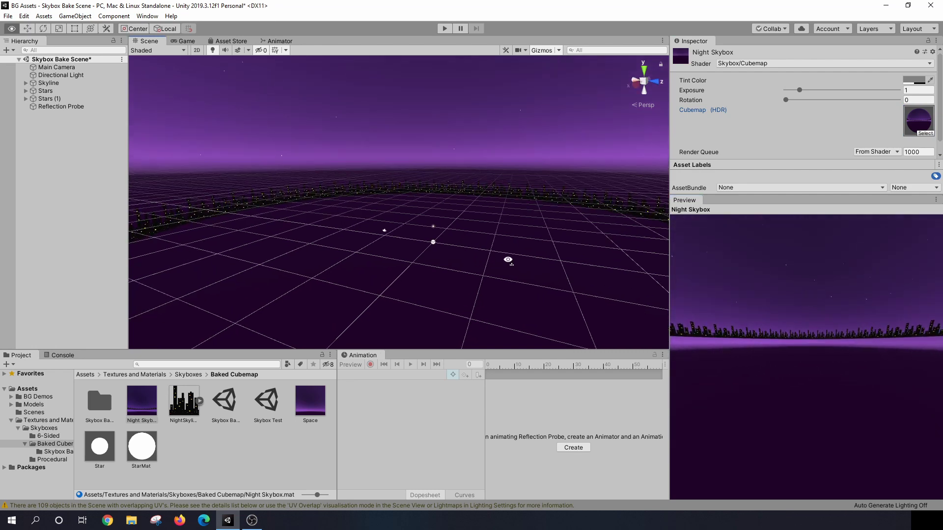
Open the Skybox Test scene, saving the modified bake scene first
double_click(267, 402)
click(460, 284)
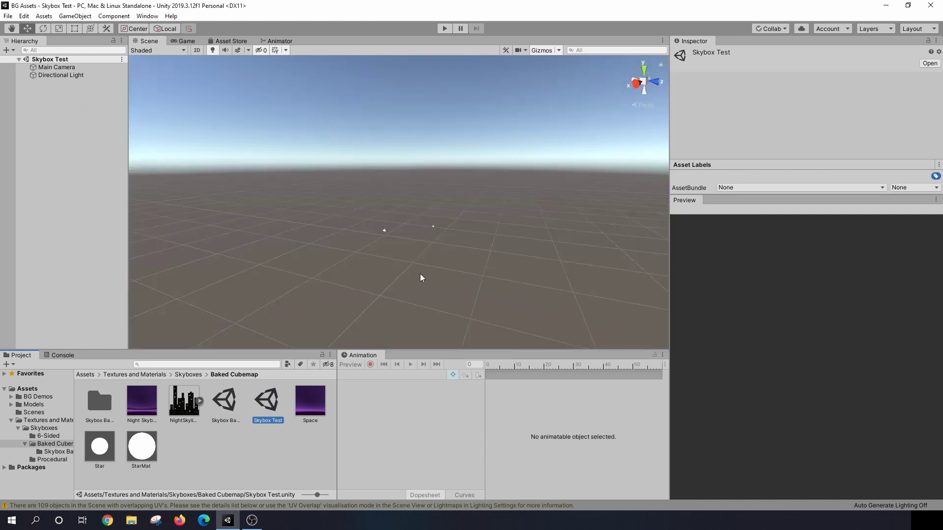
right_drag(421, 274, 459, 237)
Set the scene's Lighting Skybox Material to Night Skybox
click(148, 15)
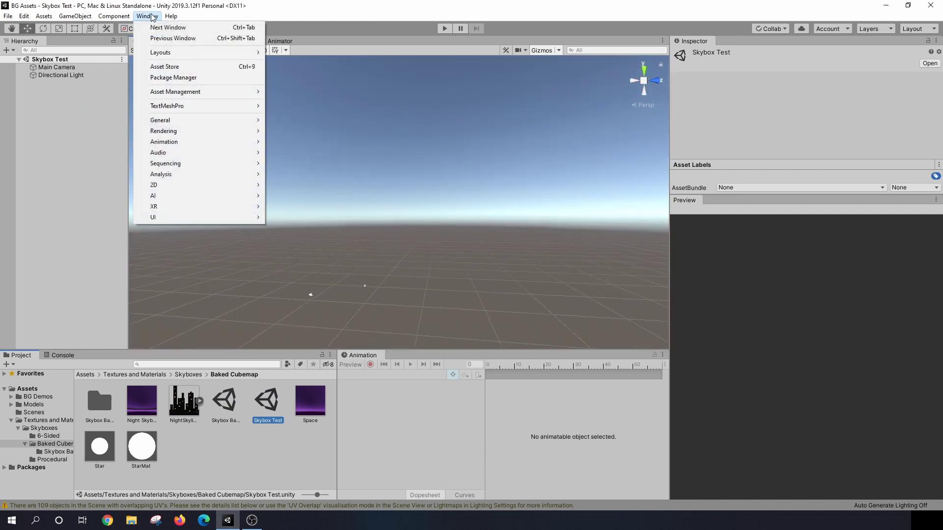
mouse_move(210, 131)
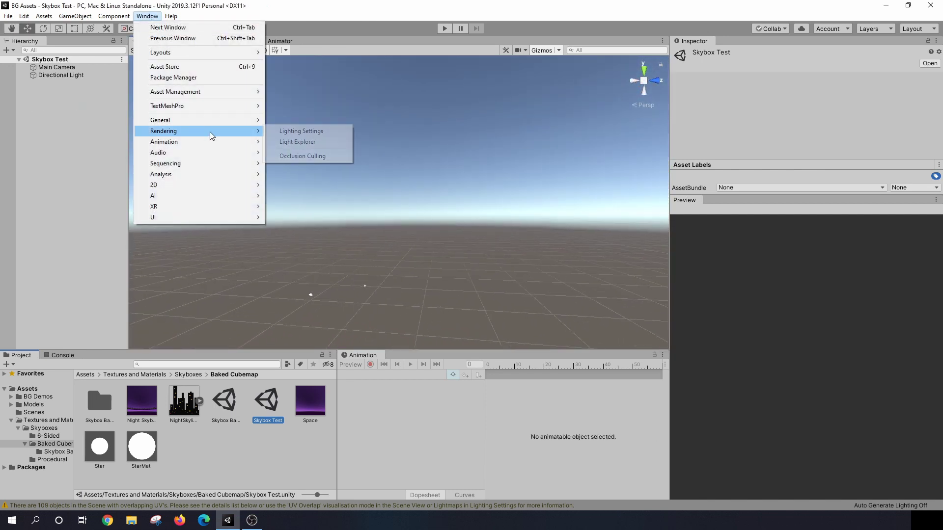
click(324, 133)
click(388, 142)
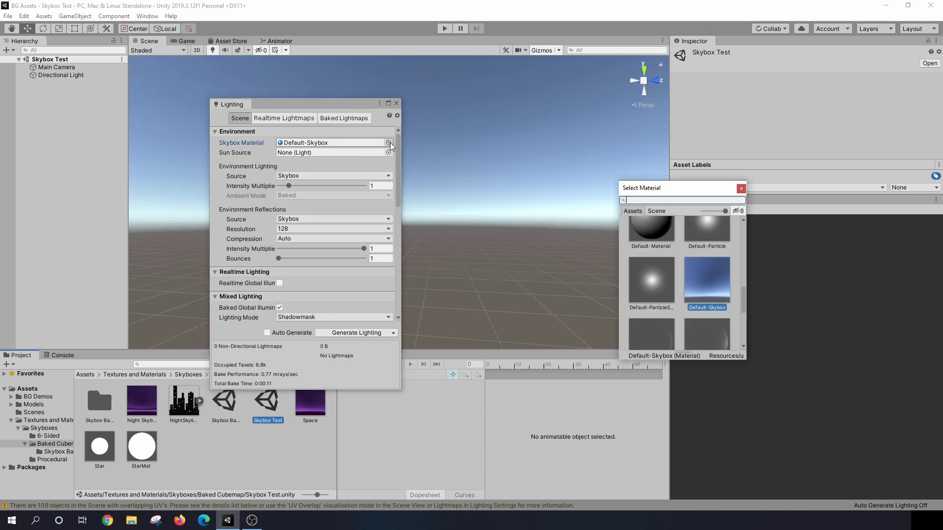
scroll(641, 258, down, 5)
scroll(712, 296, up, 5)
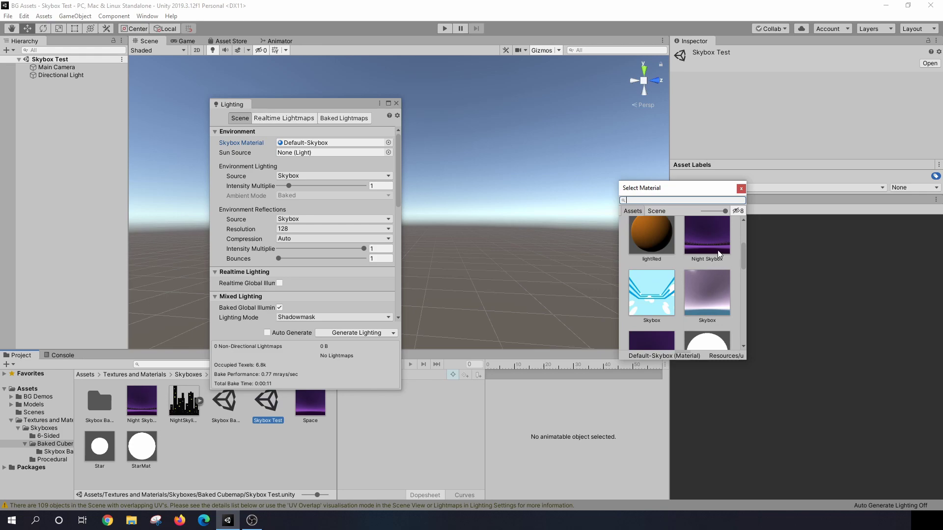
click(717, 248)
click(741, 188)
click(397, 104)
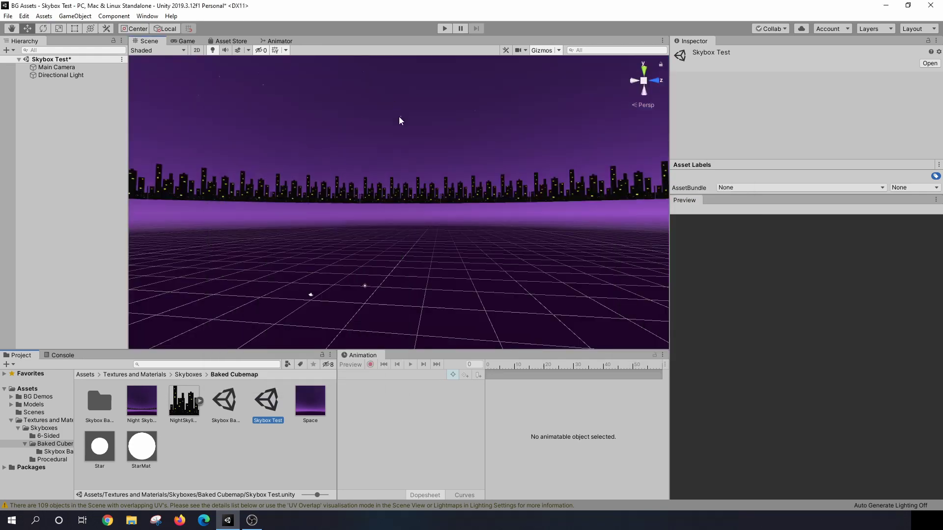
right_drag(400, 120, 392, 227)
scroll(392, 228, up, 3)
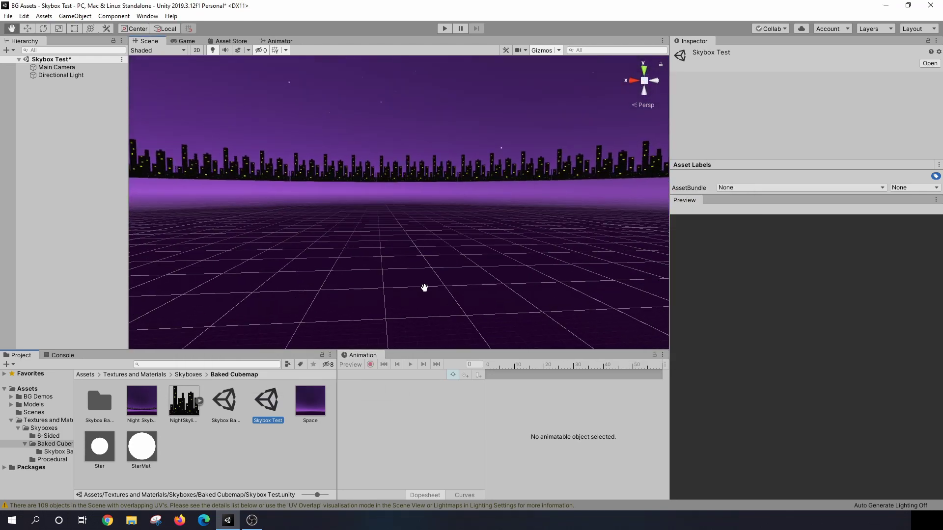
right_drag(423, 286, 588, 234)
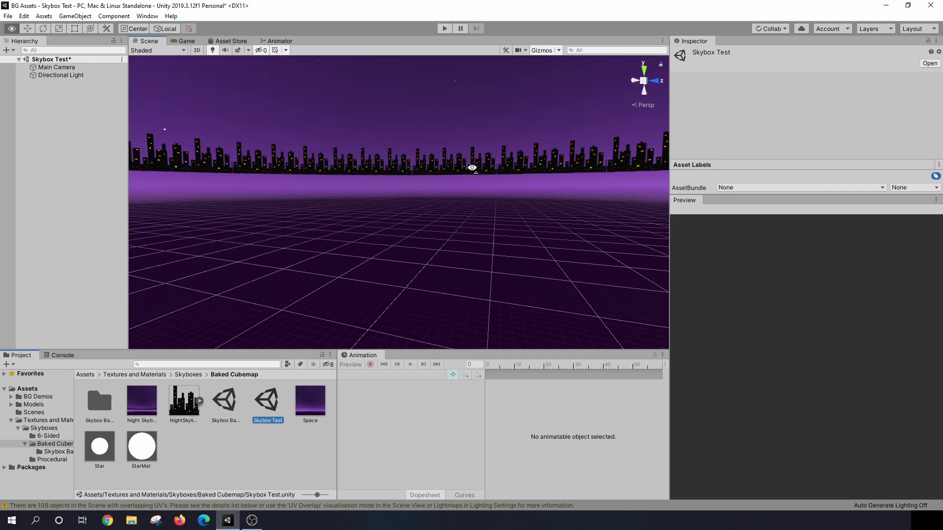
right_drag(473, 166, 539, 181)
middle_drag(538, 181, 502, 248)
right_drag(503, 248, 465, 246)
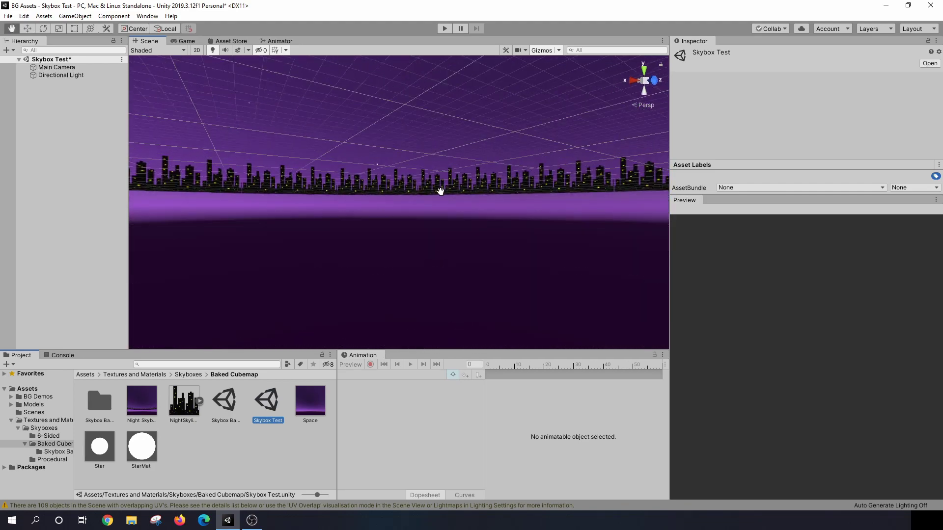
middle_drag(460, 279, 507, 239)
right_drag(507, 239, 539, 225)
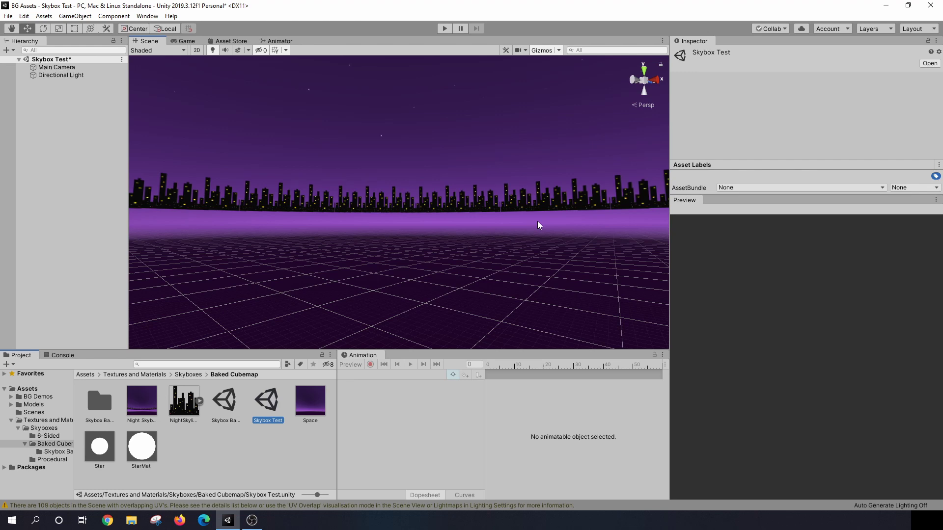
Save the Skybox Test scene with Ctrl+S and orbit the view around the purple city skyline
key(ctrl+s)
middle_drag(241, 339, 415, 138)
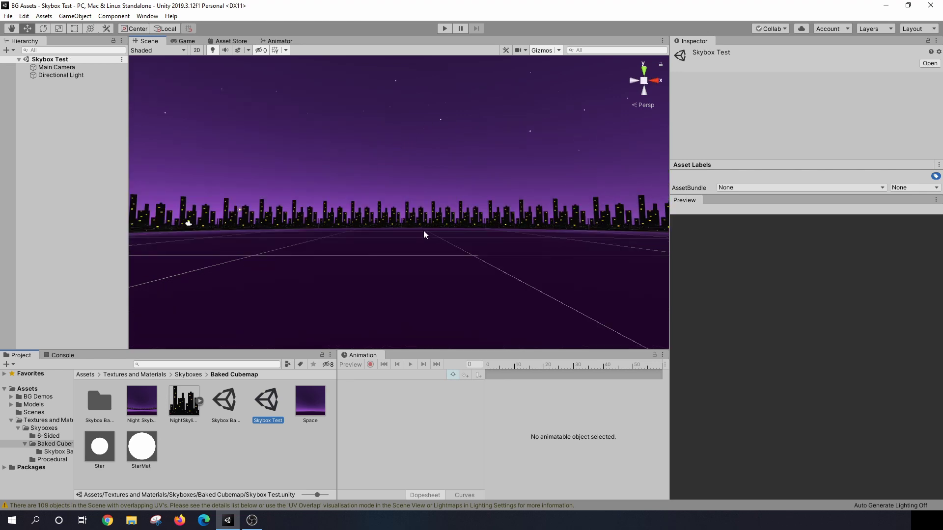
alt+drag(425, 235, 388, 258)
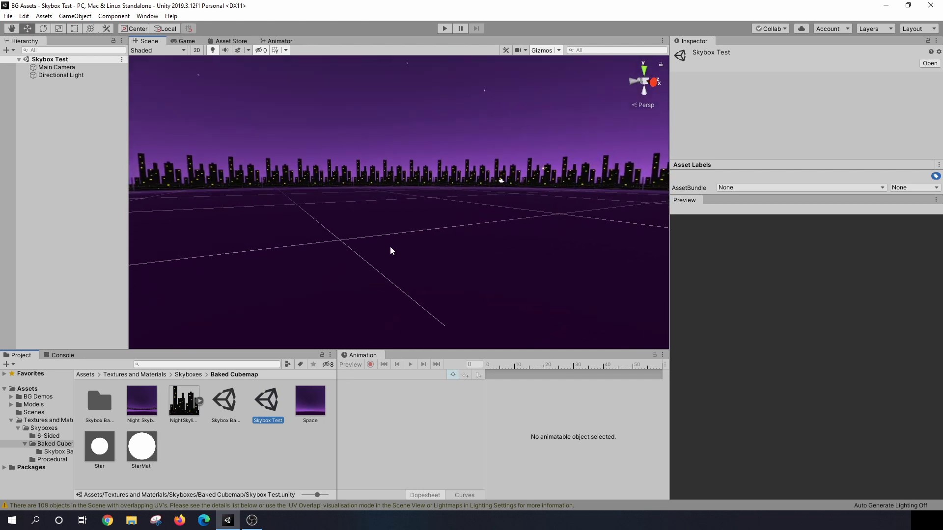
alt+drag(467, 249, 309, 269)
alt+drag(385, 223, 442, 304)
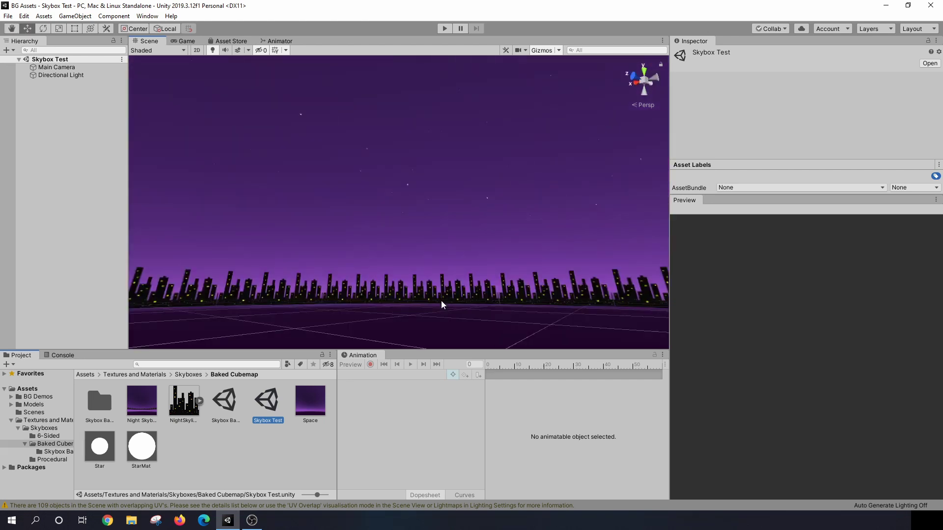
alt+drag(482, 236, 416, 294)
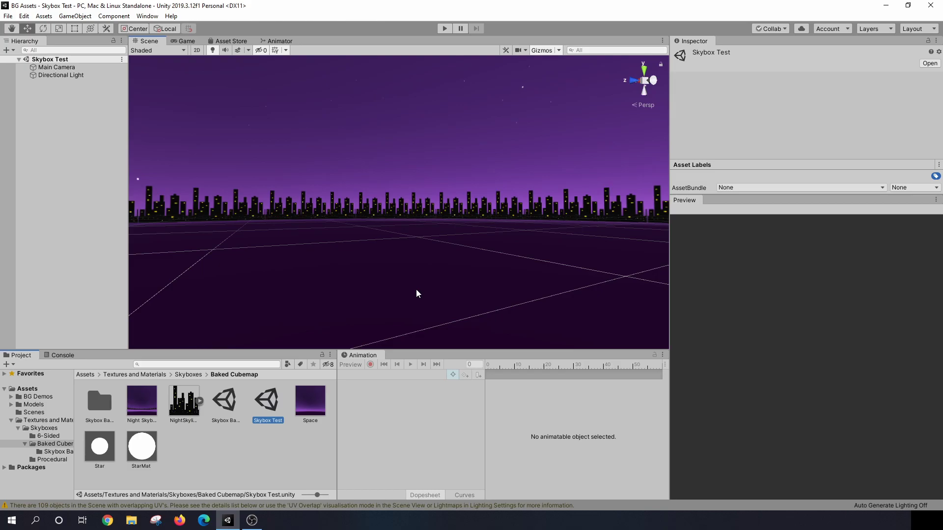
right_drag(416, 293, 374, 275)
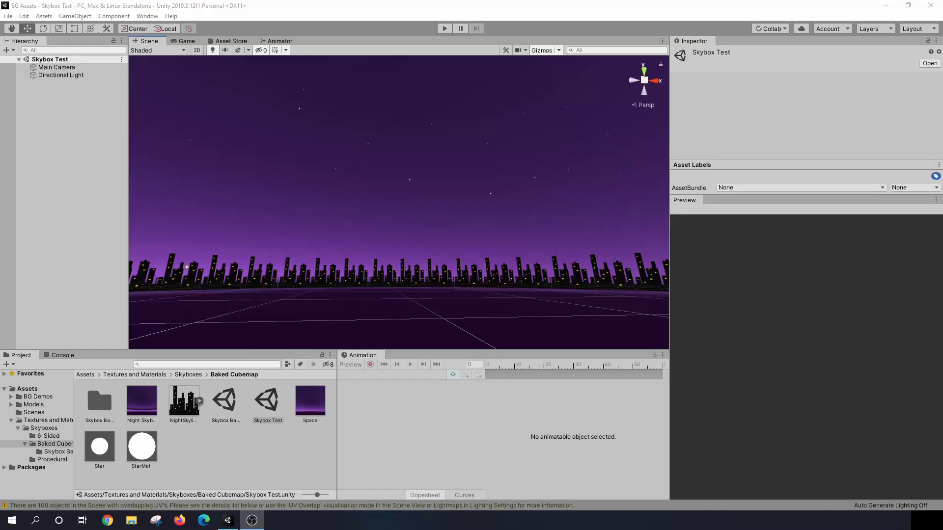